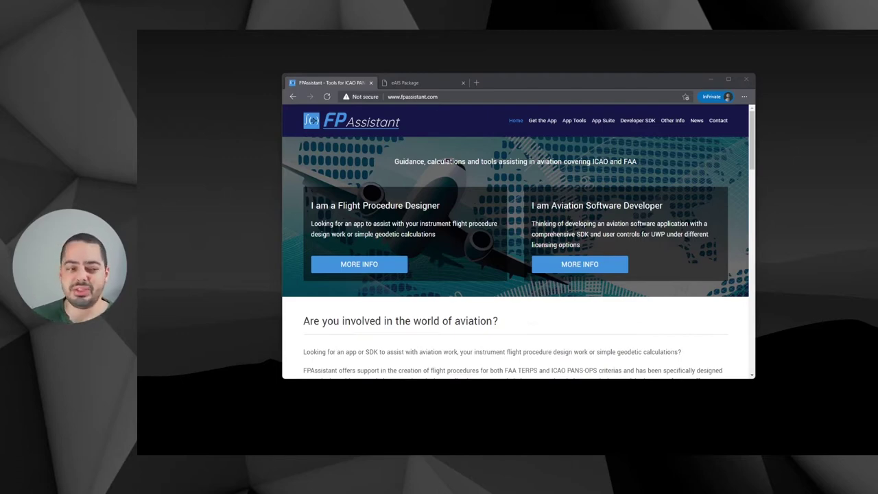
# Scroll down the FPAssistant Store listing and show it full screen
pyautogui.scroll(-1, 620, 219)
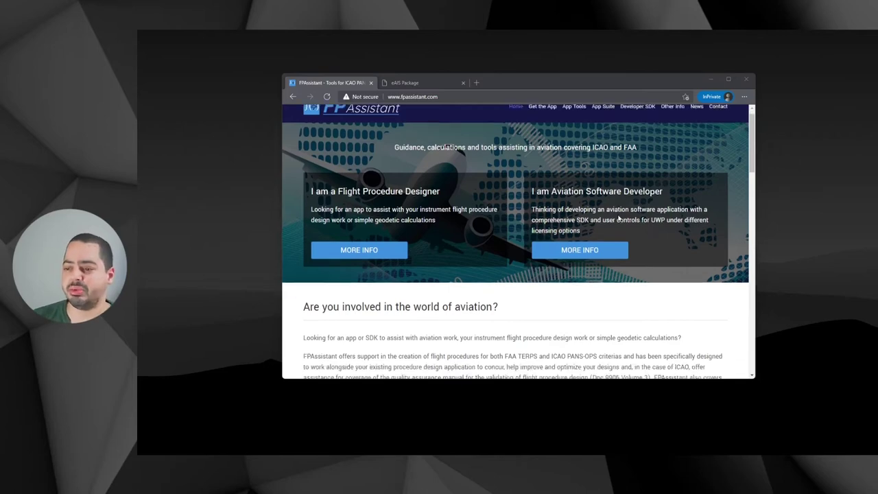
pyautogui.scroll(-1, 527, 225)
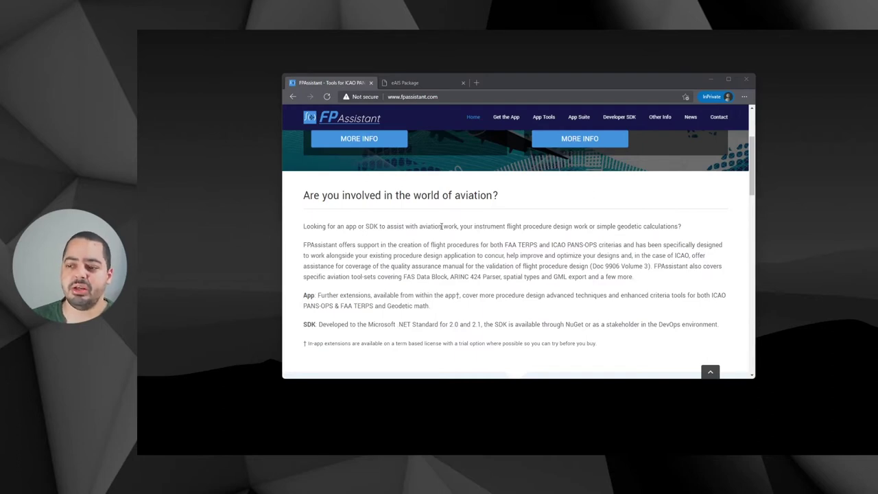
pyautogui.scroll(-2, 562, 265)
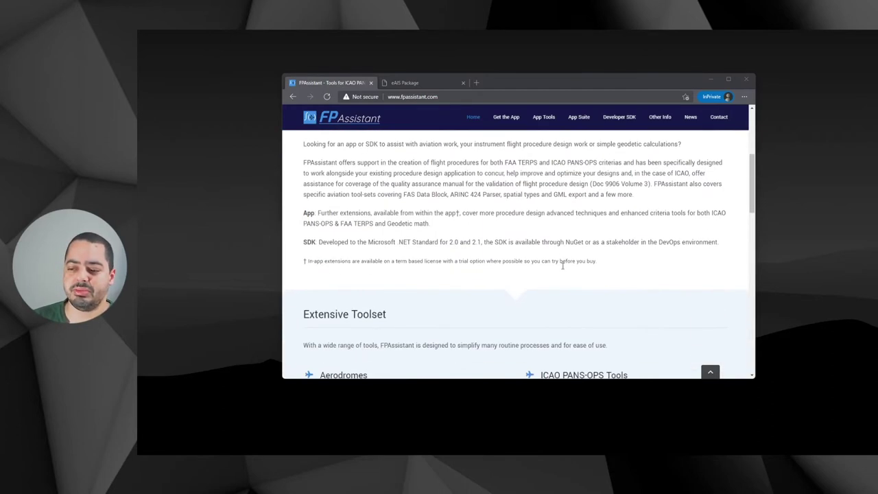
pyautogui.scroll(-3, 562, 266)
pyautogui.scroll(-3, 562, 265)
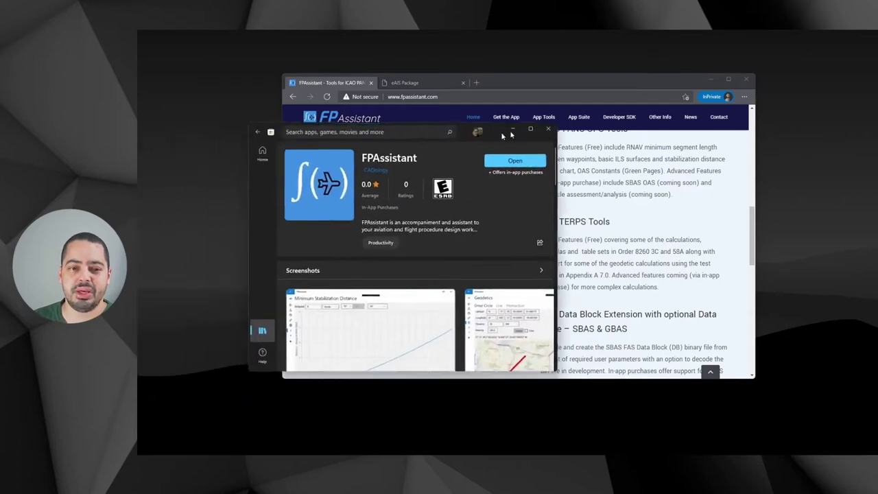
pyautogui.click(580, 118)
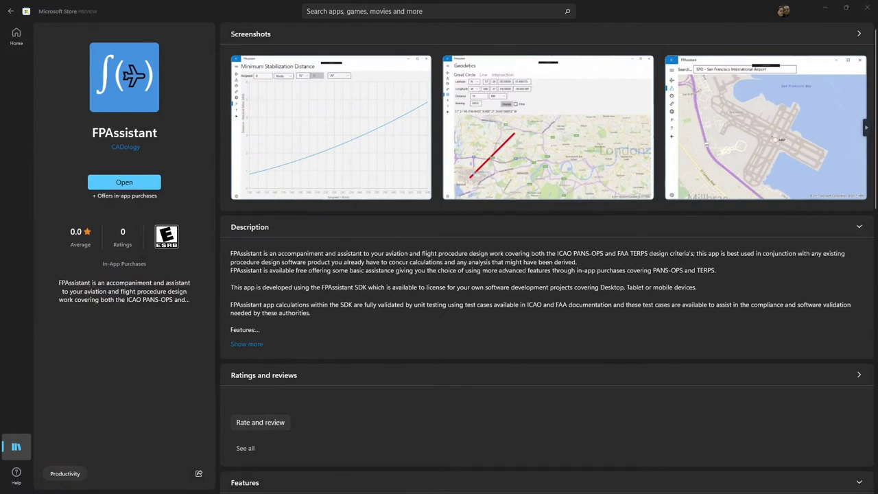
# Highlight 'ICAO PANS-OPS and FAA TERPS' and 'FPAssistant SDK' in the description, then clear the highlight
pyautogui.moveTo(557, 253); pyautogui.dragTo(648, 253)
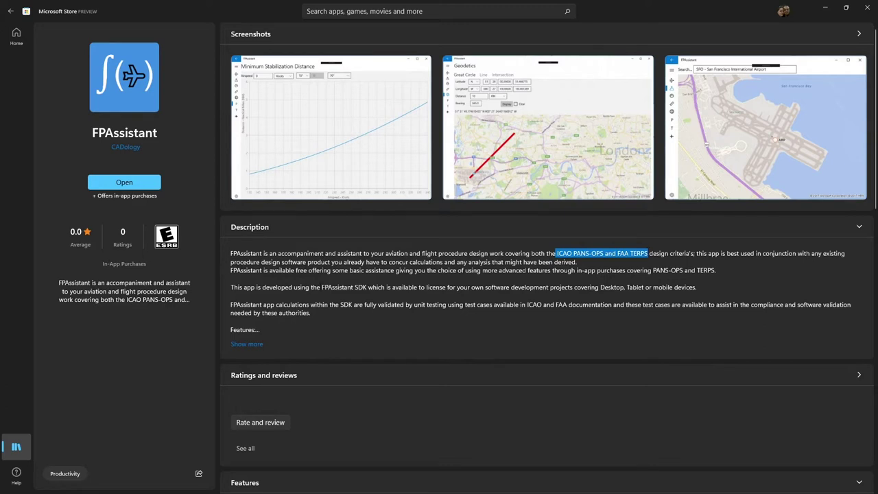
pyautogui.moveTo(321, 287); pyautogui.dragTo(365, 287)
pyautogui.click(364, 286)
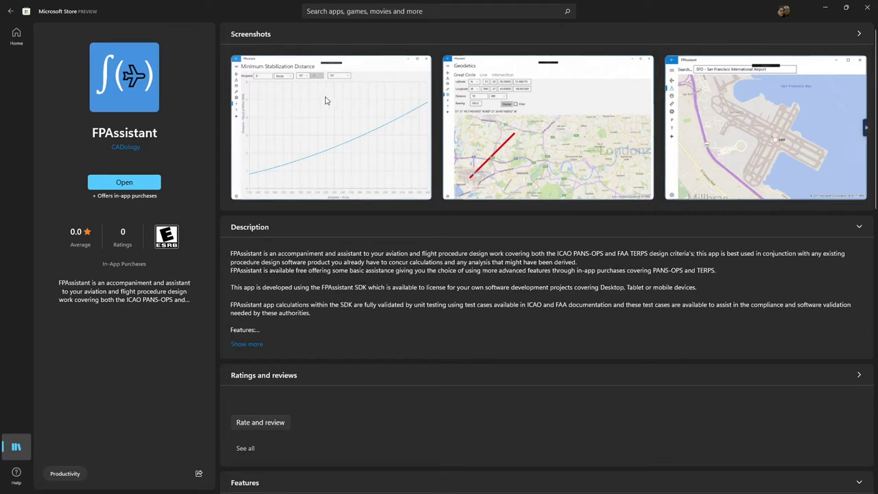
# Enlarge the airport map screenshot and page forward to the Basic ILS Surface construction image (7 of 10)
pyautogui.click(761, 130)
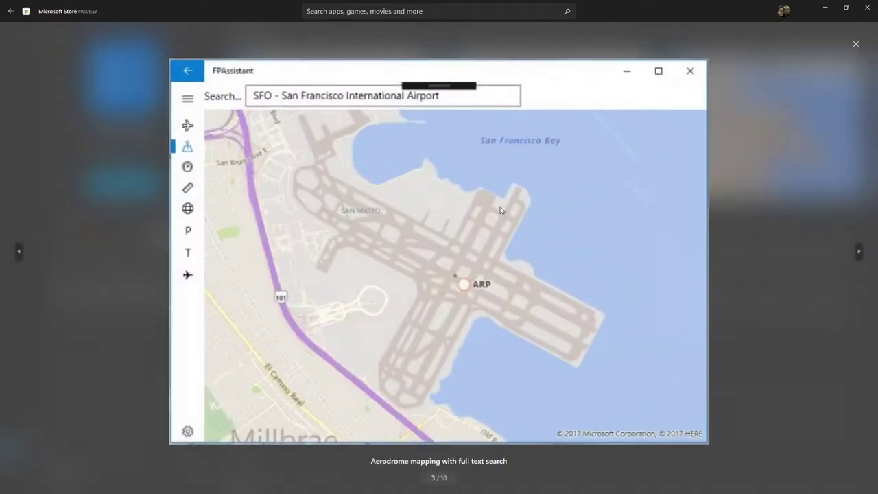
pyautogui.press('Right')
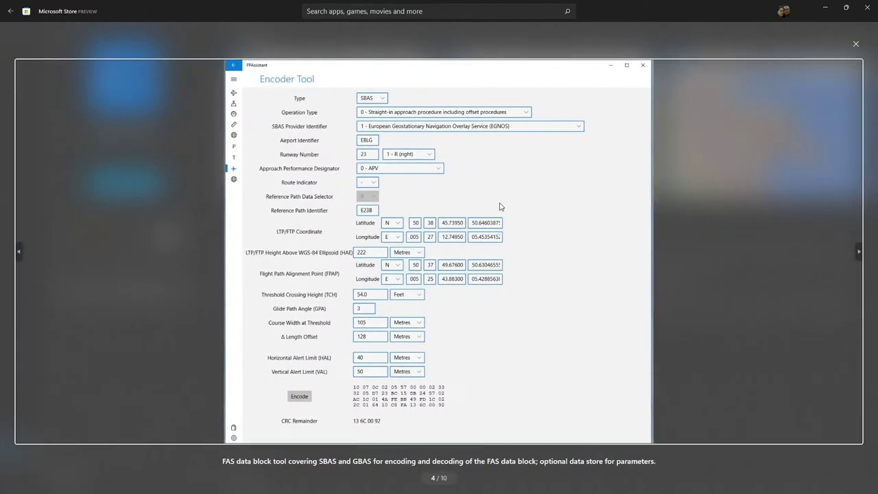
pyautogui.press('Right')
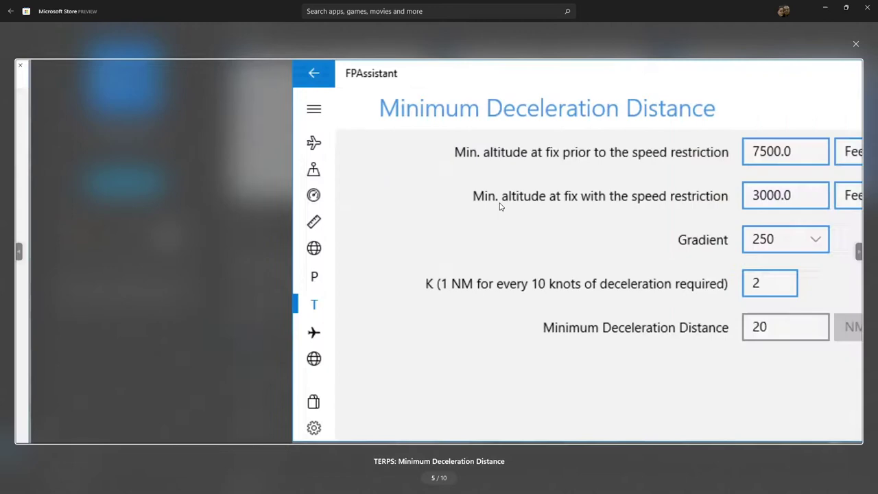
pyautogui.press('Right')
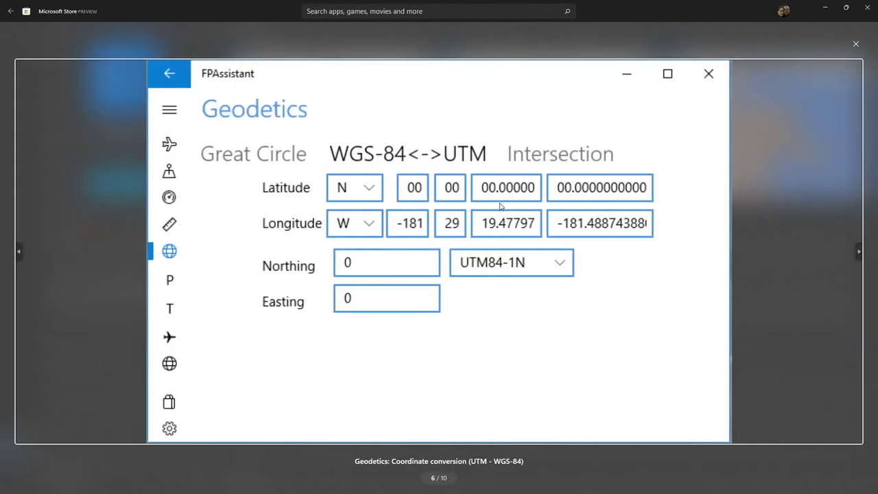
pyautogui.press('Right')
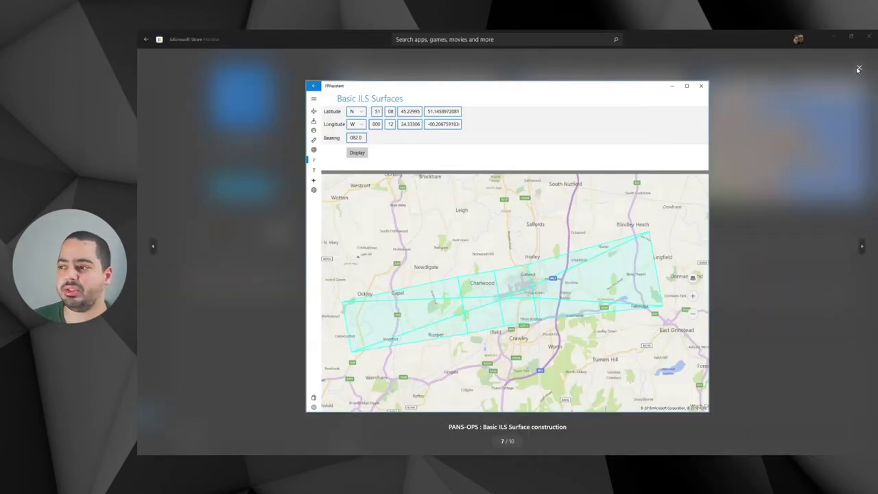
# Close the screenshot viewer and launch FPAssistant maximized
pyautogui.click(859, 67)
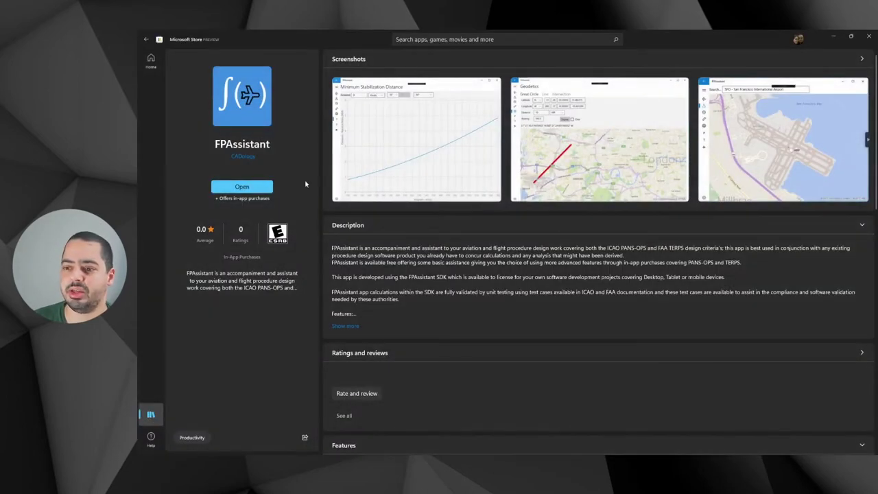
pyautogui.click(249, 189)
pyautogui.click(498, 88)
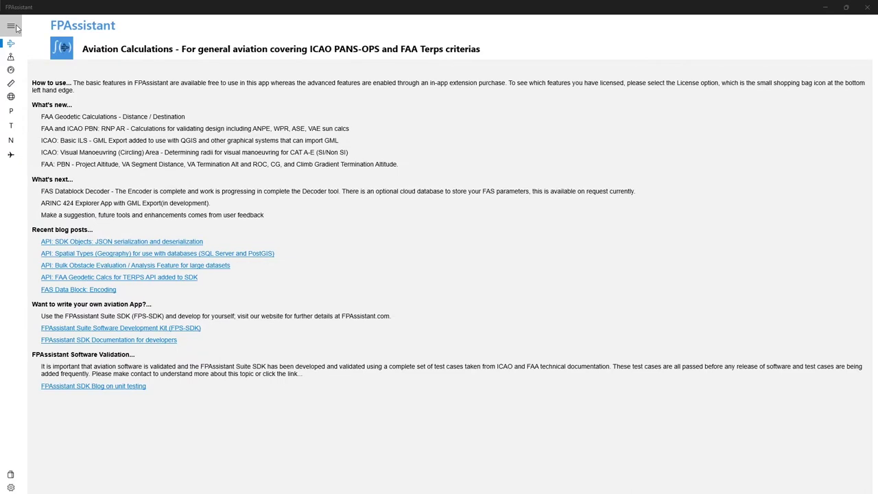
# Open the Basic ILS Surfaces tool from the PANS-OPS section of the navigation pane
pyautogui.click(12, 26)
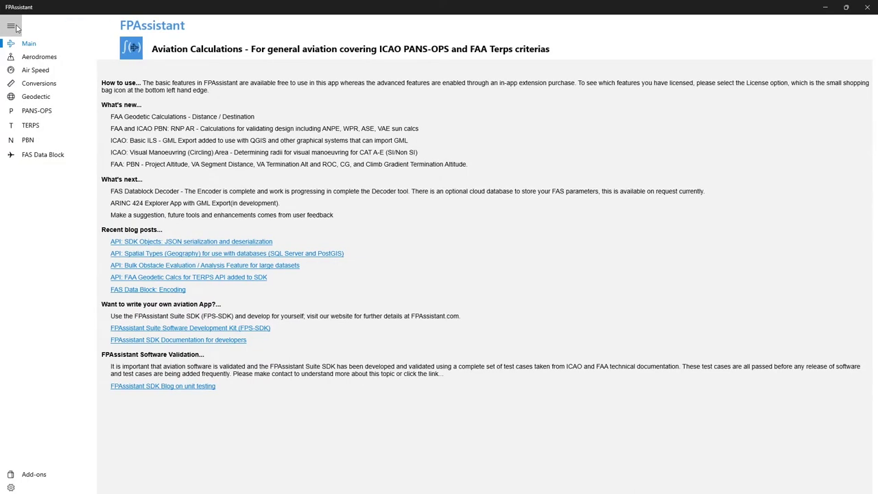
pyautogui.click(12, 27)
pyautogui.click(11, 26)
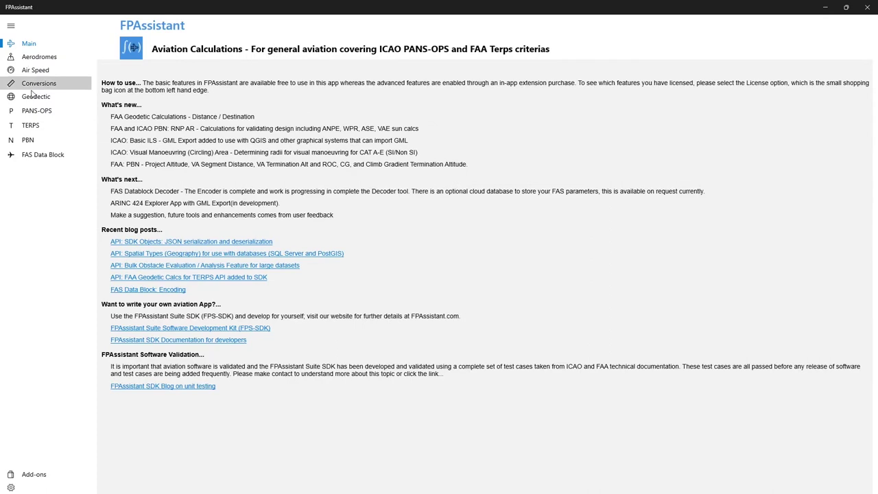
pyautogui.click(33, 112)
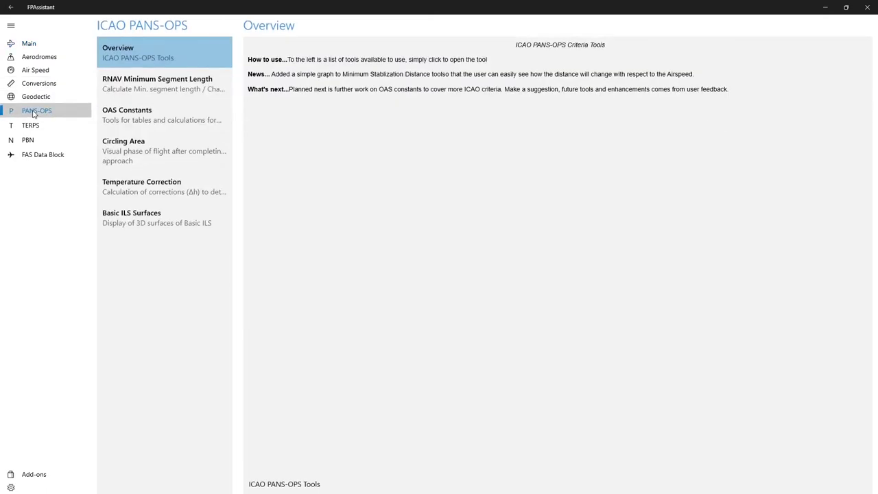
pyautogui.click(157, 223)
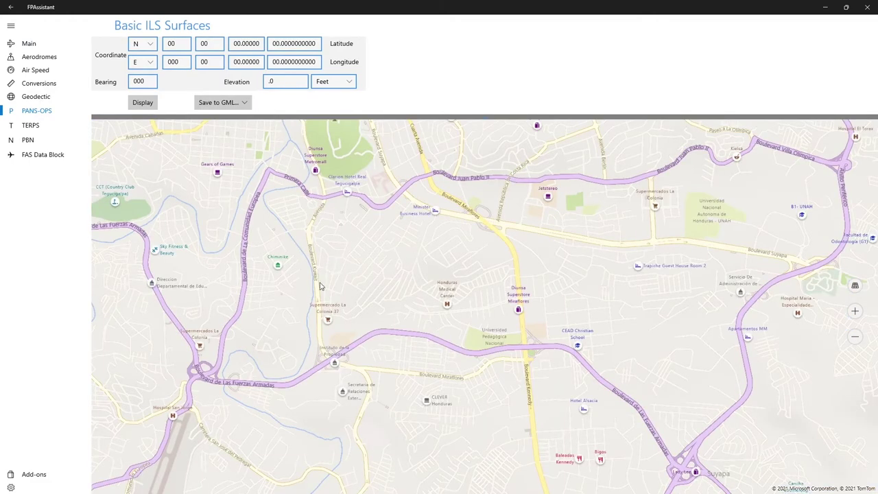
# Bring the map to the airport and pick the runway point N 14 03 18.18849, W 087 13 09.16167
pyautogui.scroll(-3, 356, 274)
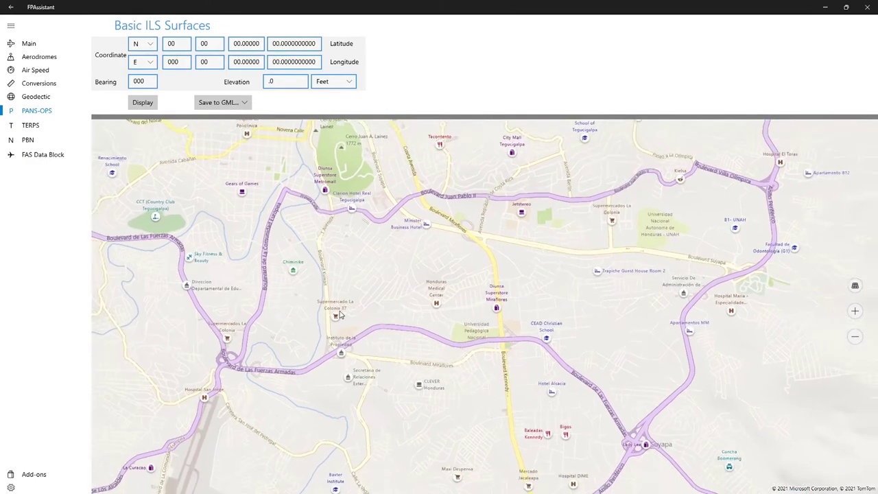
pyautogui.moveTo(271, 388); pyautogui.dragTo(317, 372)
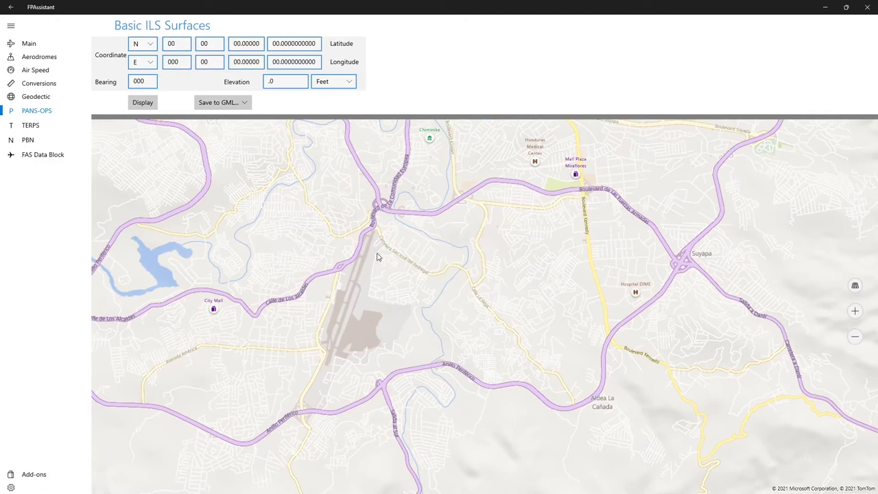
pyautogui.moveTo(364, 249); pyautogui.dragTo(405, 249)
pyautogui.scroll(1, 385, 203)
pyautogui.moveTo(385, 203); pyautogui.dragTo(351, 282)
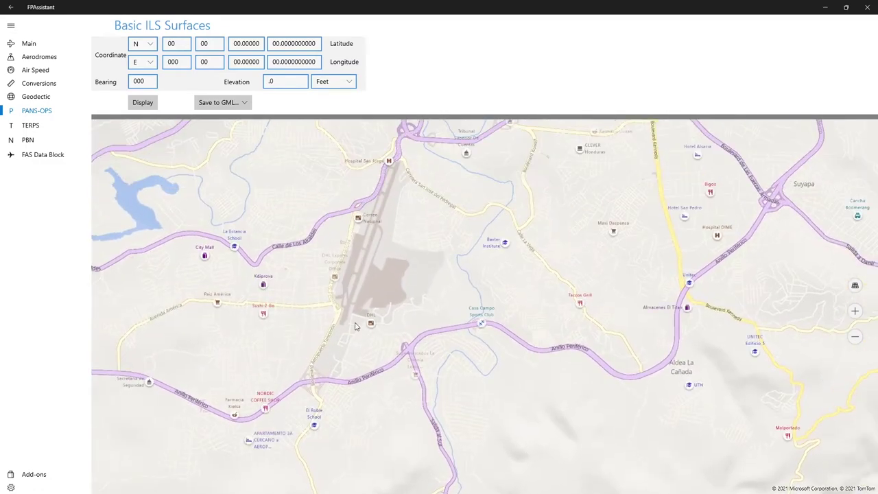
pyautogui.click(351, 288)
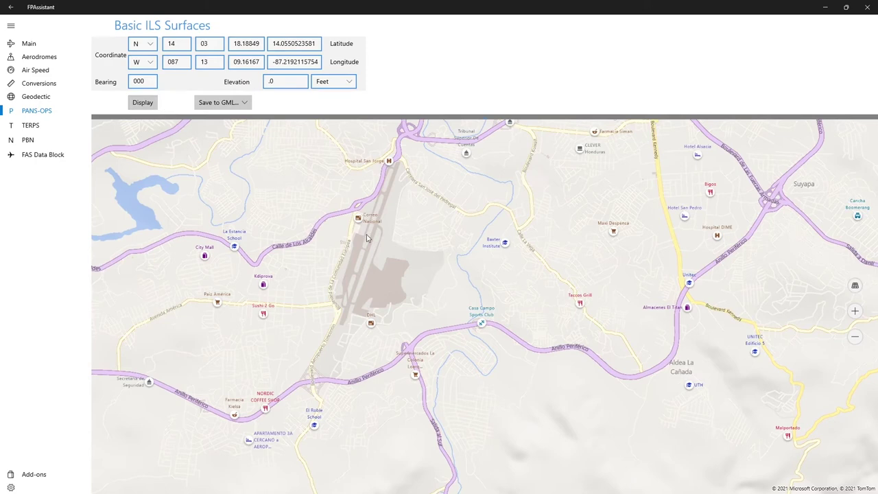
pyautogui.scroll(1, 357, 297)
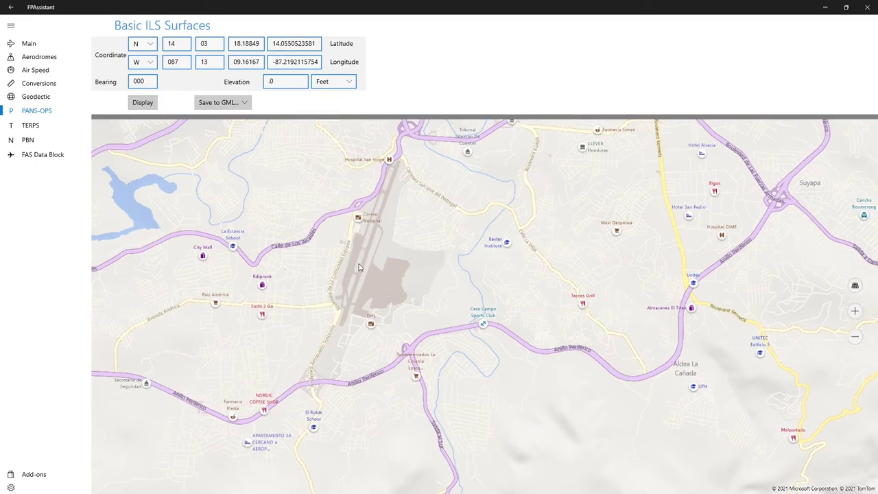
# Switch the map style to Aerial imagery
pyautogui.rightClick(357, 297)
pyautogui.moveTo(380, 334)
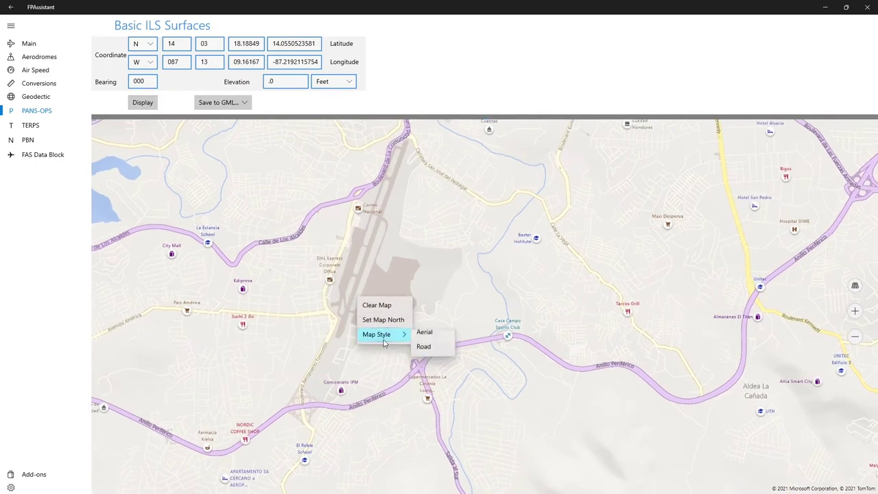
pyautogui.click(423, 340)
# Set the coordinate to the runway 02 threshold (N 14 03 16.82995, W 087 13 09.73850) and bring up the AIP table
pyautogui.scroll(5, 348, 313)
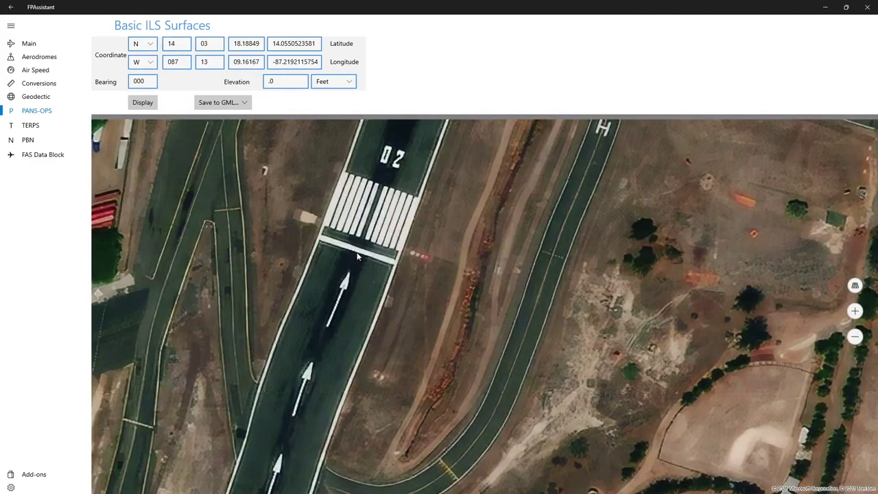
pyautogui.click(356, 257)
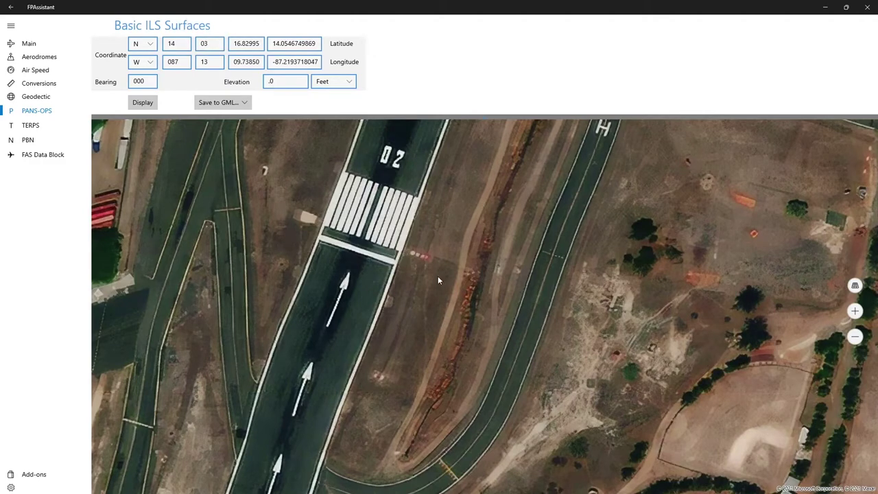
pyautogui.hotkey('alt', 'Tab')
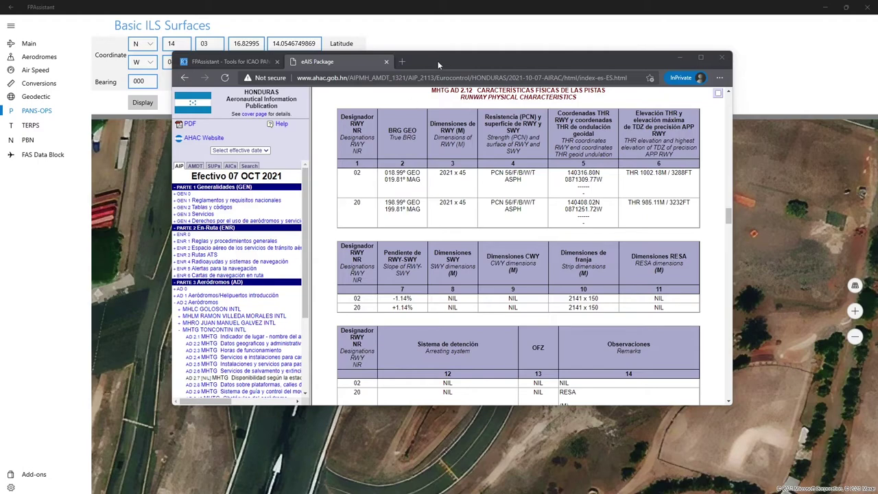
# Replace the latitude seconds with 16.80 copied from the AIP threshold coordinates
pyautogui.moveTo(437, 61); pyautogui.dragTo(394, 109)
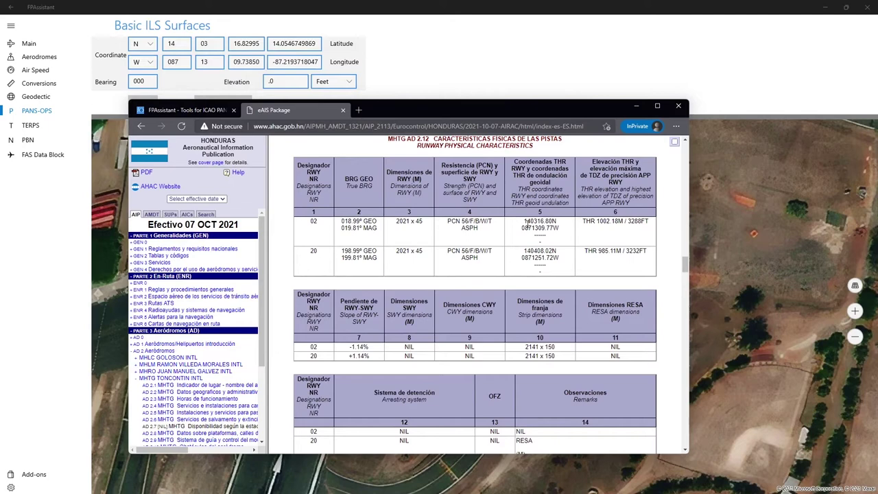
pyautogui.moveTo(540, 221); pyautogui.dragTo(550, 221)
pyautogui.doubleClick(246, 43)
pyautogui.write('16.80')
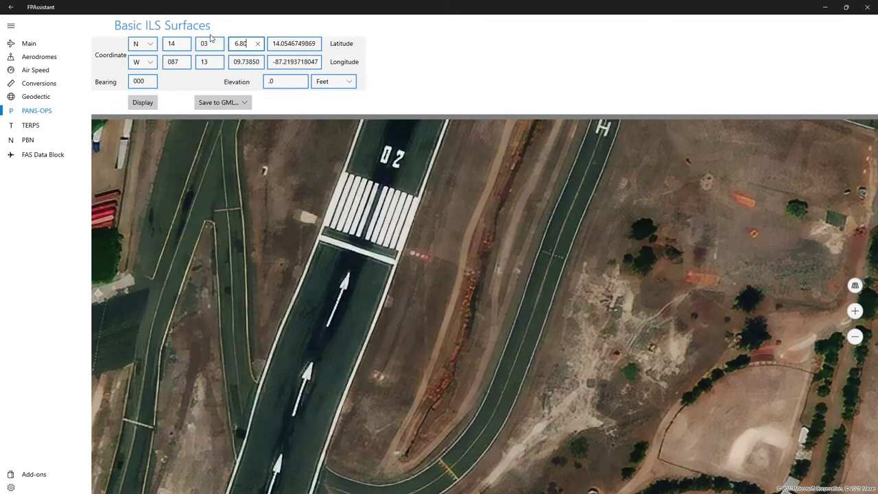
pyautogui.press('Tab')
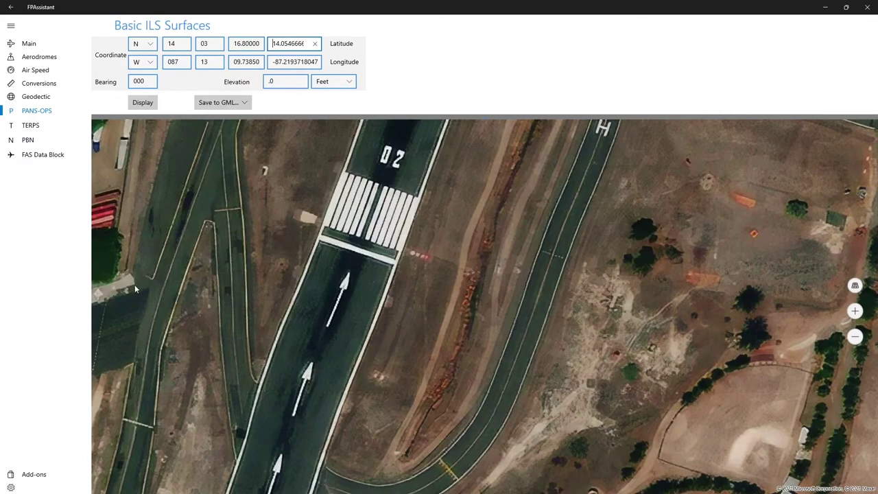
# Select the longitude seconds value for replacement with the AIP figure
pyautogui.hotkey('alt', 'Tab')
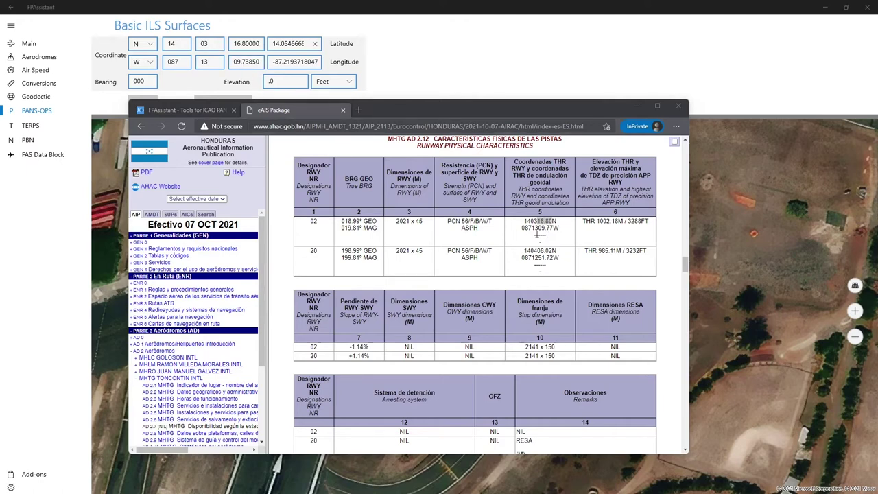
pyautogui.click(240, 61)
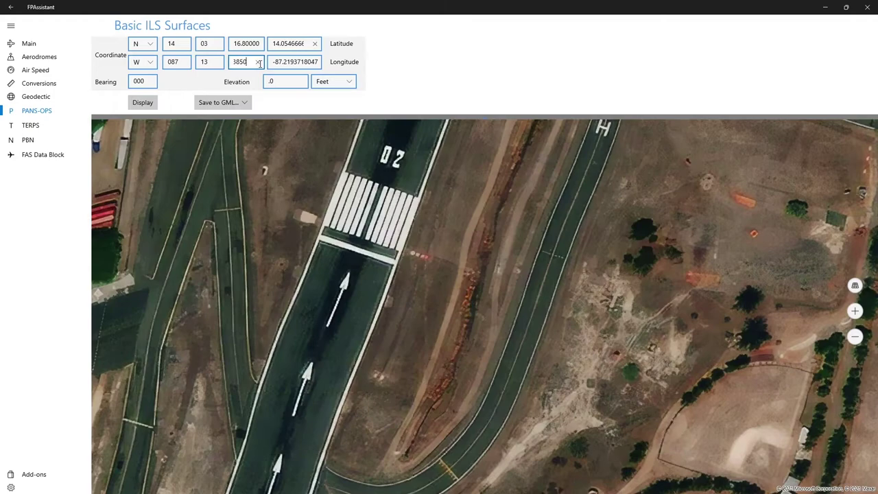
pyautogui.moveTo(247, 62); pyautogui.dragTo(232, 60)
# Enter bearing 198.99 (shown as 199.0) from the AIP table and threshold elevation 3232 ft
pyautogui.hotkey('alt', 'Tab')
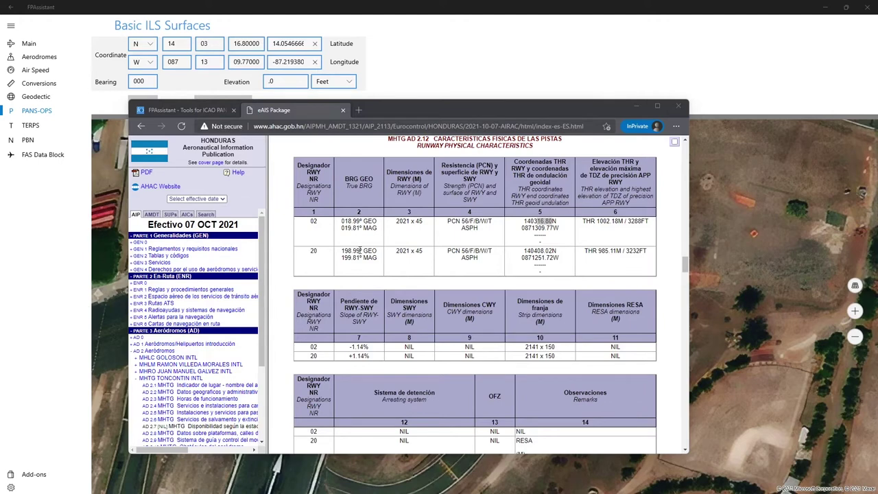
pyautogui.moveTo(360, 251); pyautogui.dragTo(341, 255)
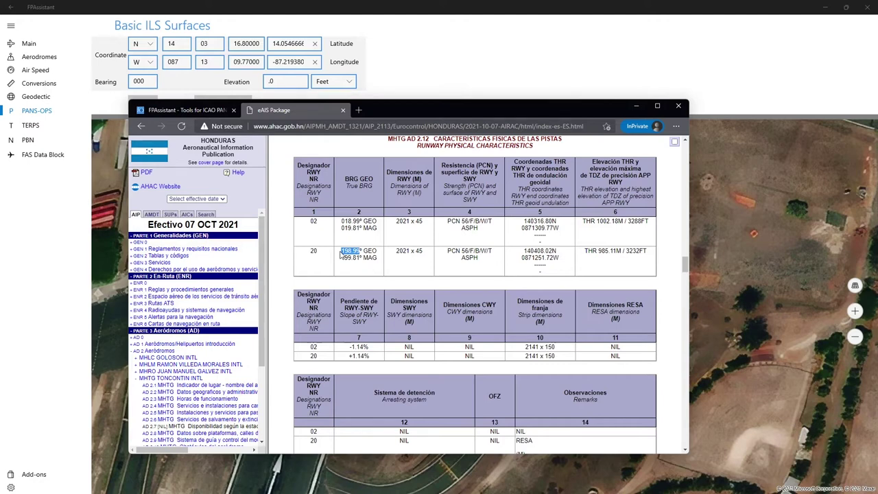
pyautogui.moveTo(350, 251); pyautogui.dragTo(144, 81)
pyautogui.click(149, 79)
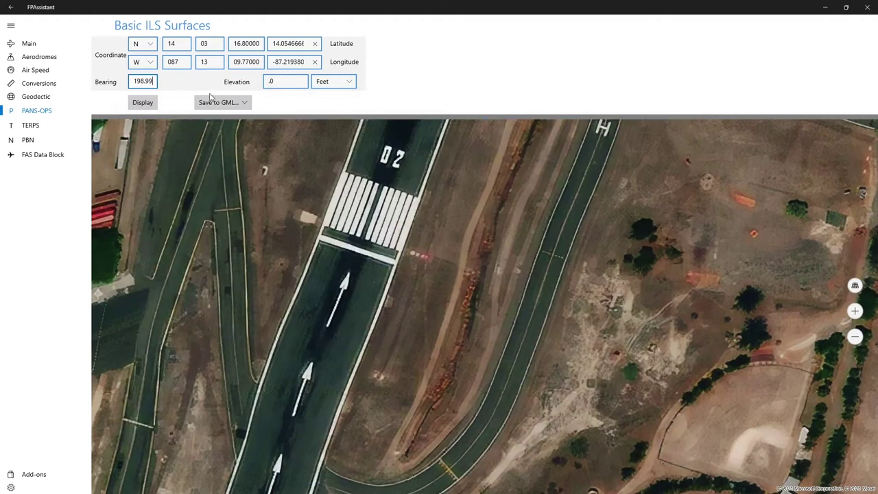
pyautogui.press('Tab')
pyautogui.write('3232')
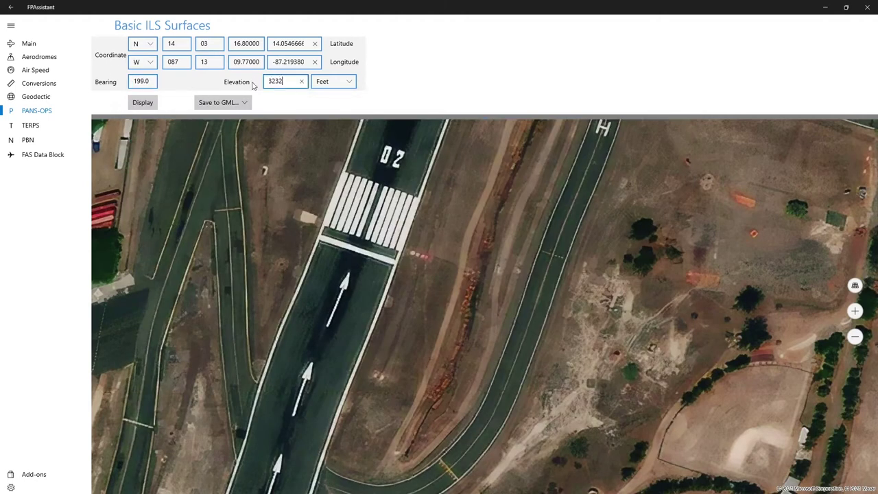
pyautogui.press('Tab')
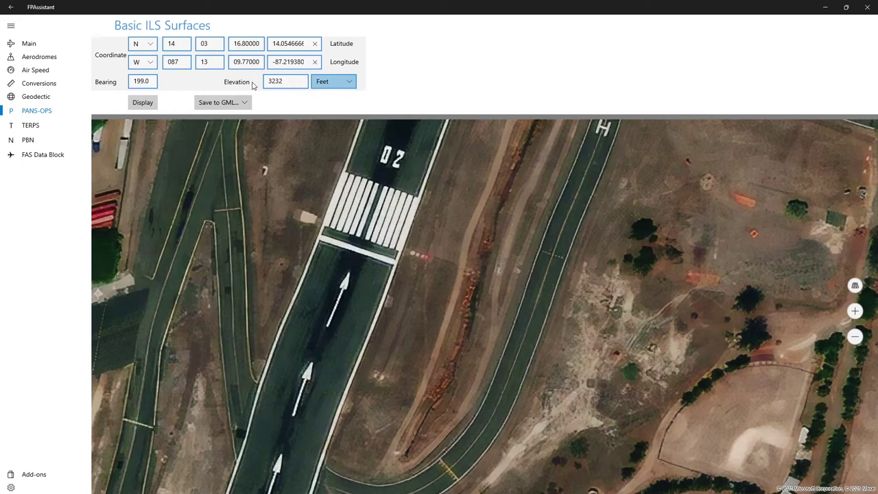
# Display the Basic ILS surface outlines on the aerial map and zoom to inspect them
pyautogui.click(148, 104)
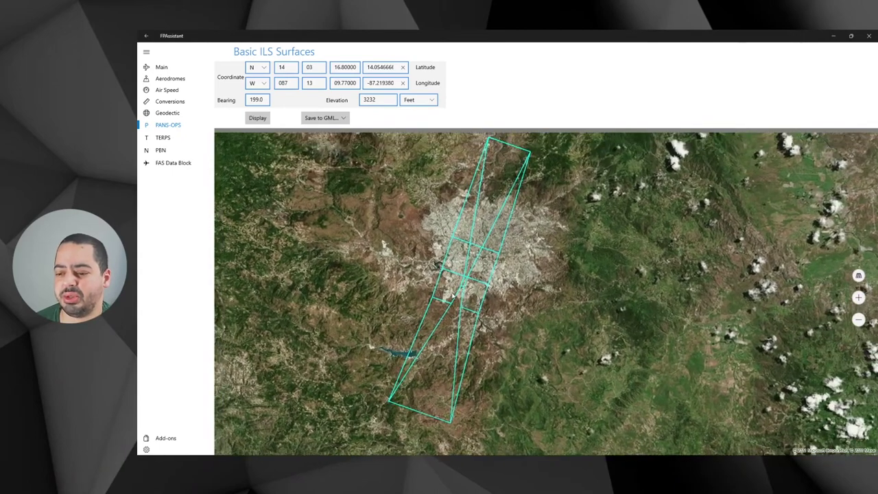
pyautogui.scroll(1, 464, 281)
pyautogui.scroll(4, 464, 281)
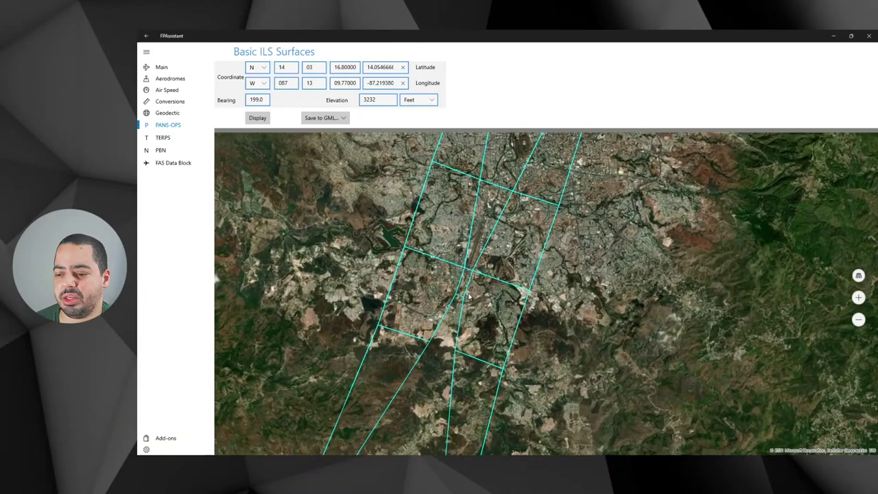
pyautogui.scroll(-5, 470, 295)
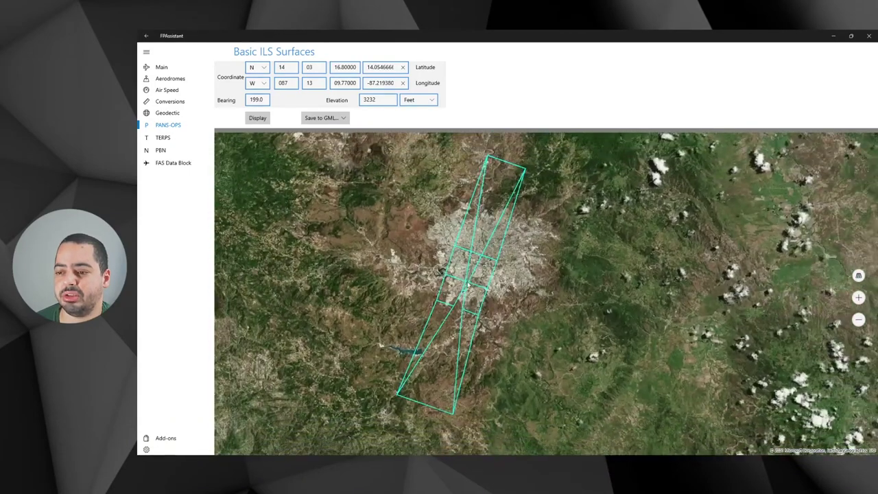
pyautogui.scroll(4, 468, 288)
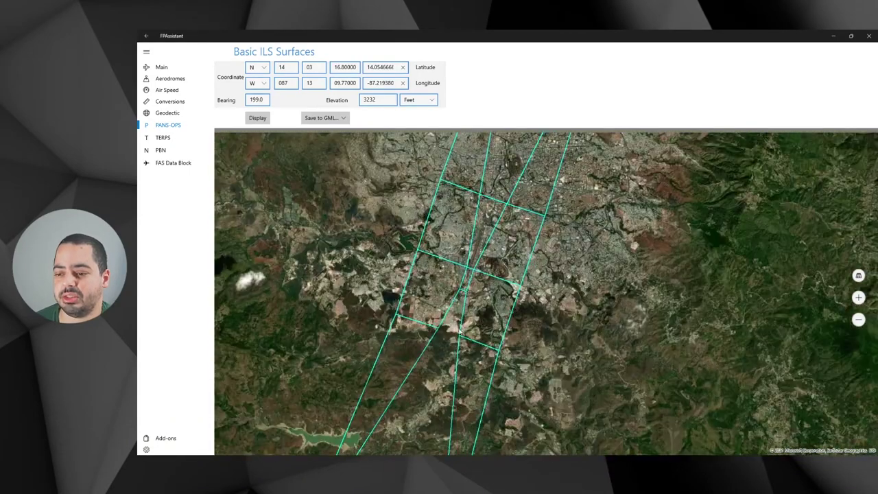
pyautogui.scroll(-5, 489, 295)
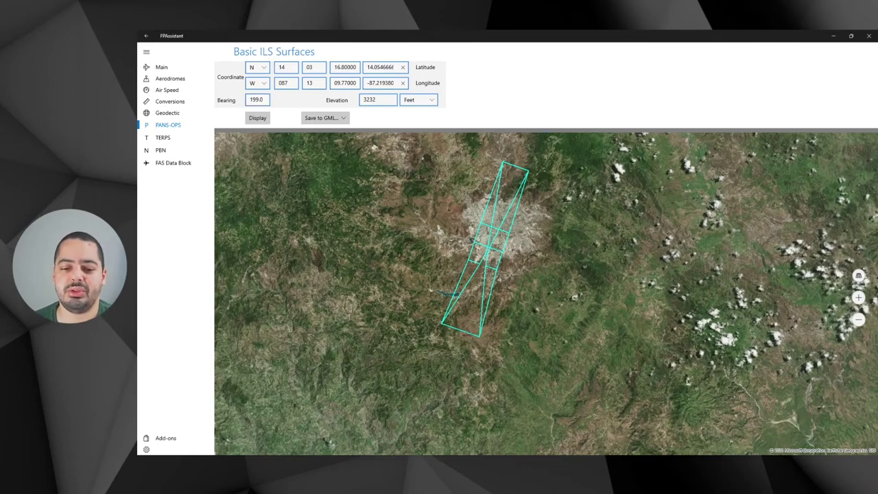
# Replace the bearing with runway 02's 018.99 copied from the AIP table
pyautogui.hotkey('alt', 'Tab')
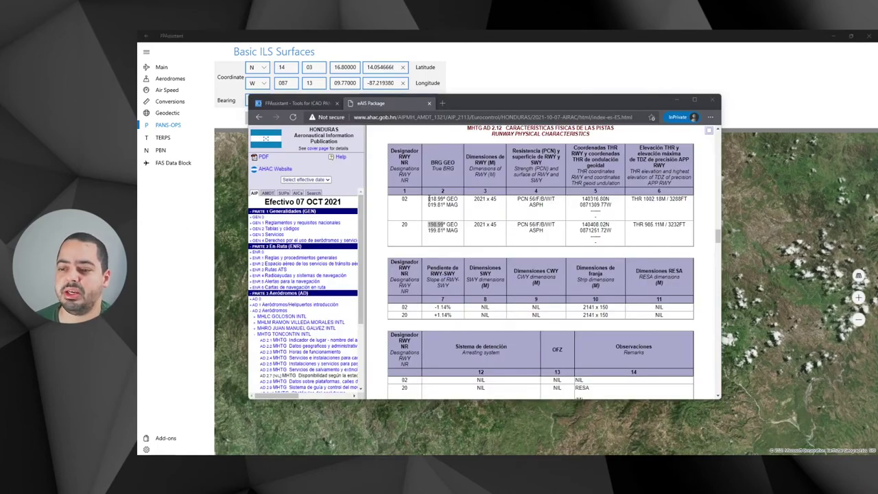
pyautogui.moveTo(434, 199); pyautogui.dragTo(442, 199)
pyautogui.hotkey('ctrl', 'c')
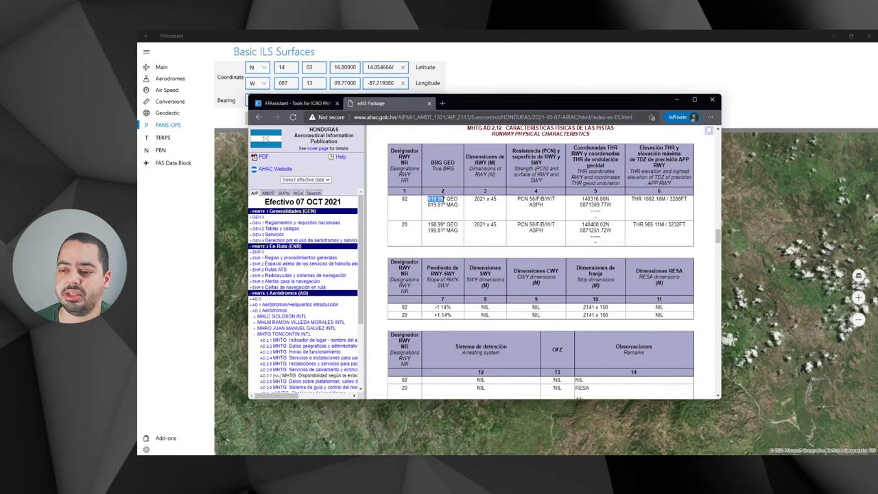
pyautogui.hotkey('alt', 'Tab')
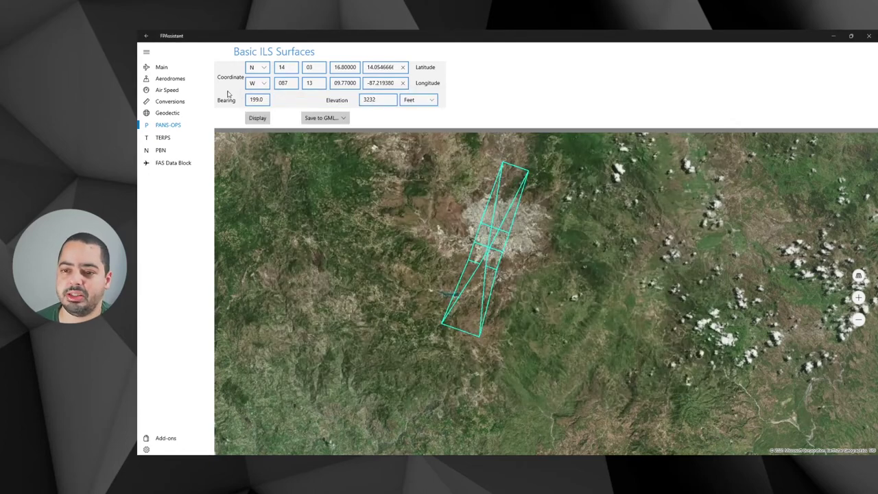
pyautogui.click(257, 99)
pyautogui.hotkey('ctrl', 'a')
pyautogui.hotkey('ctrl', 'v')
# Clear the map, redraw the ILS surfaces on the 019.0 heading, and recentre the view
pyautogui.rightClick(448, 219)
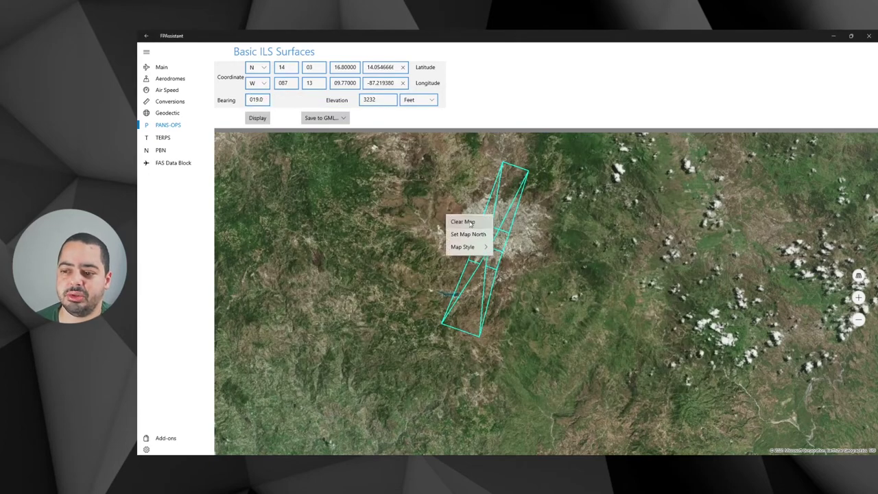
pyautogui.click(453, 225)
pyautogui.click(258, 118)
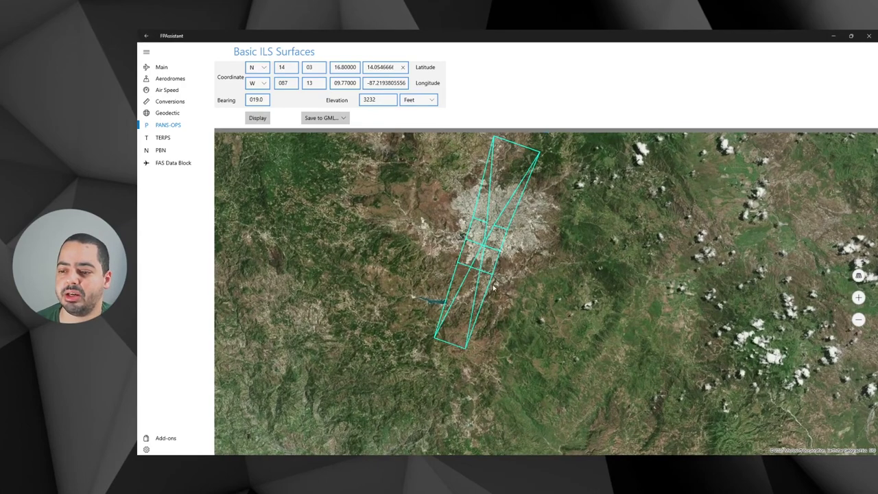
pyautogui.scroll(2, 493, 289)
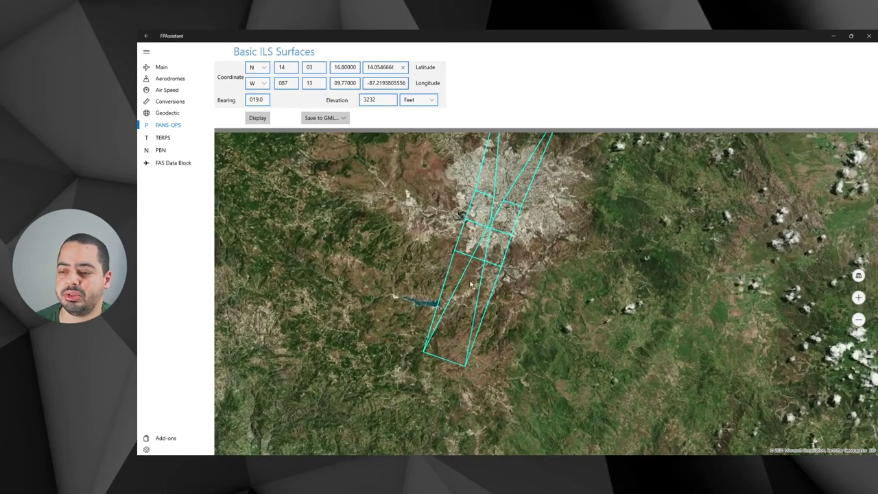
pyautogui.moveTo(471, 283); pyautogui.dragTo(408, 351)
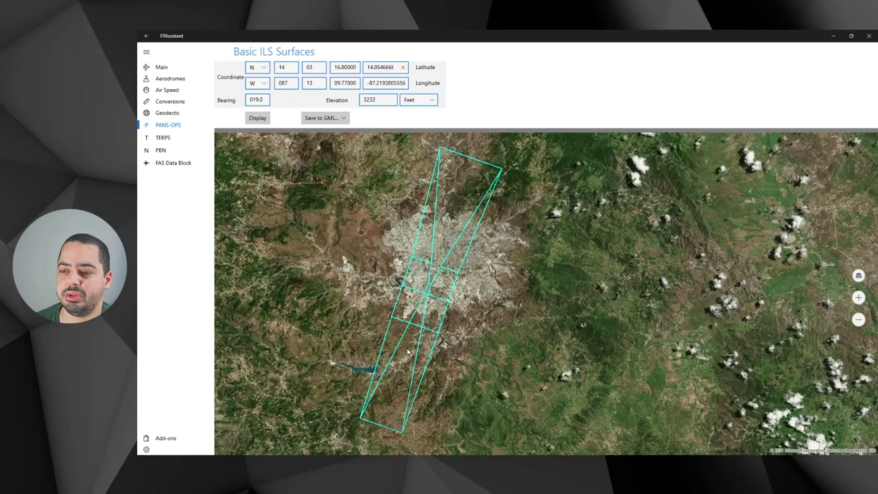
pyautogui.moveTo(434, 280); pyautogui.dragTo(441, 273)
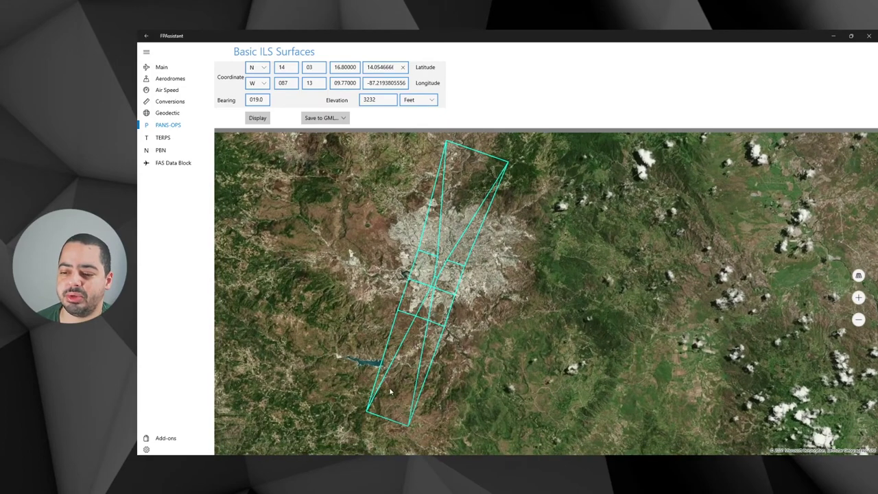
pyautogui.moveTo(427, 314); pyautogui.dragTo(461, 303)
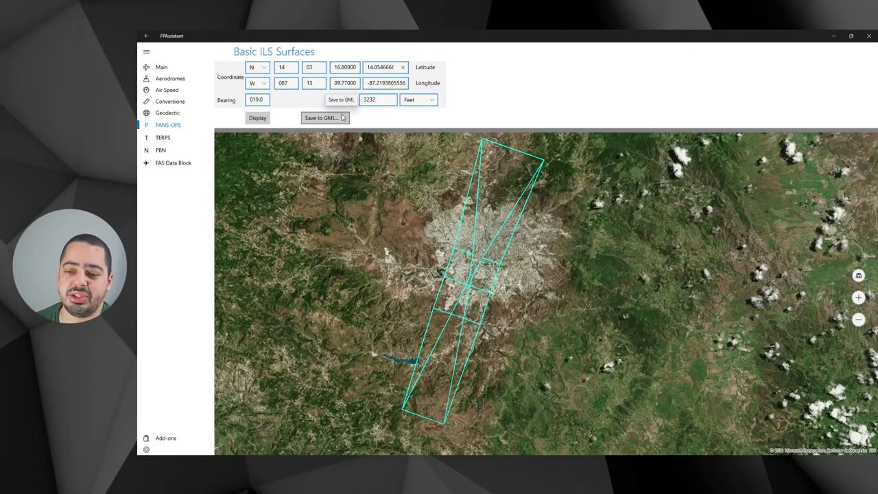
# Tilt the map into 3D view and export the surfaces as Polygon GML named BasicILS2.gml
pyautogui.click(848, 278)
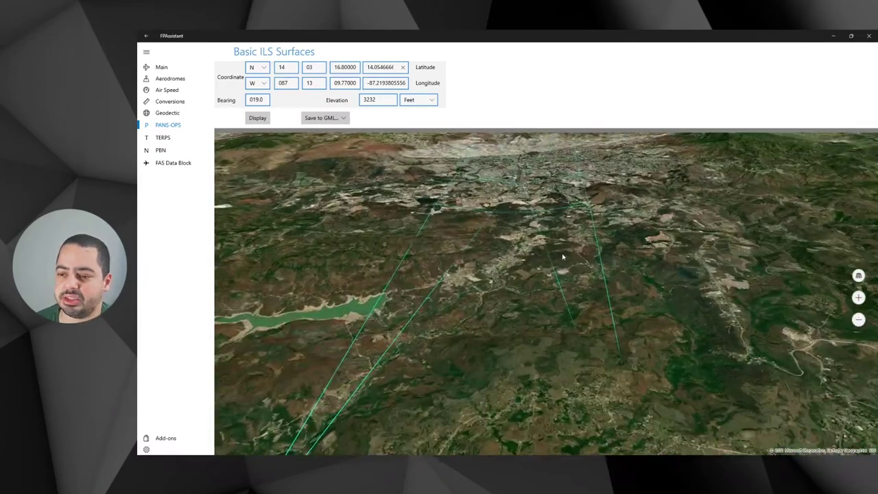
pyautogui.click(345, 122)
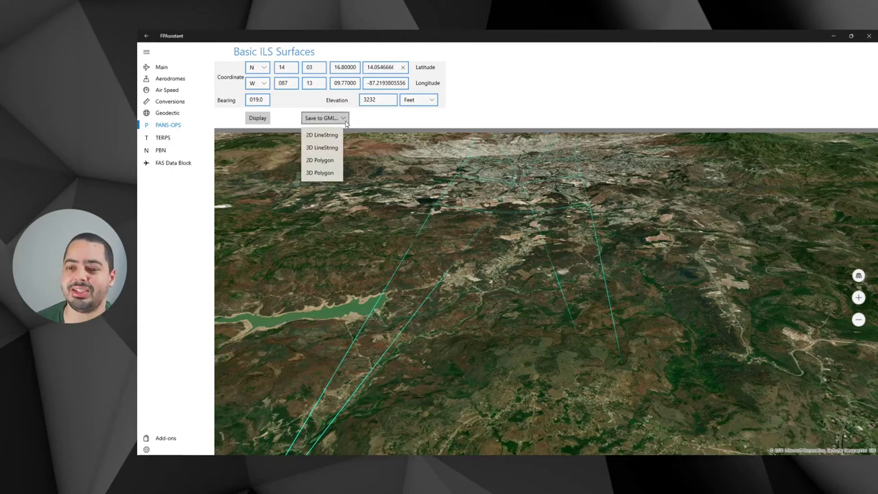
pyautogui.click(325, 175)
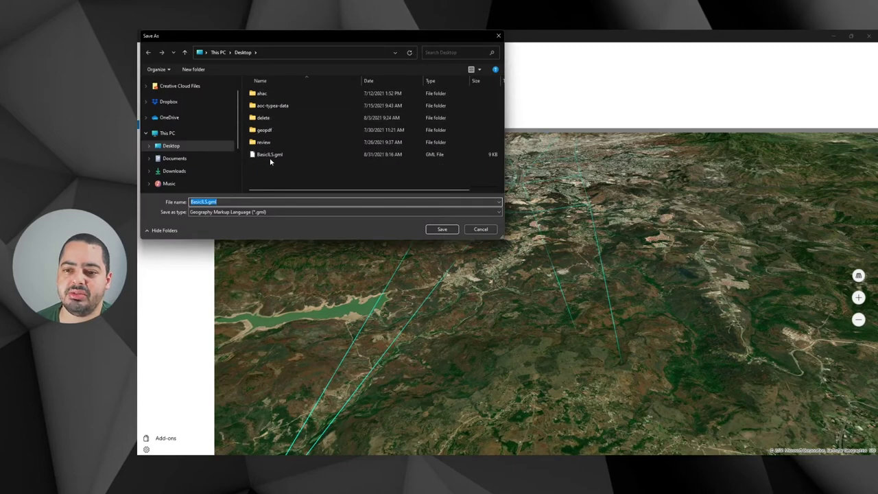
pyautogui.click(223, 202)
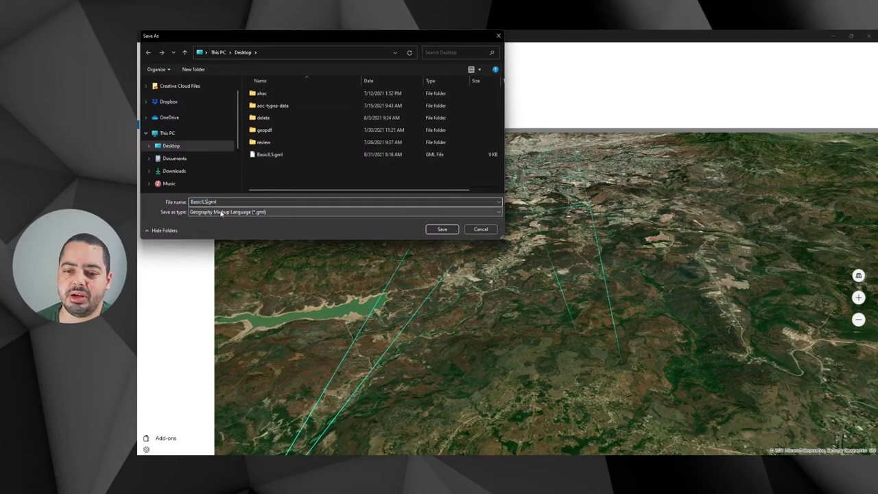
pyautogui.click(441, 230)
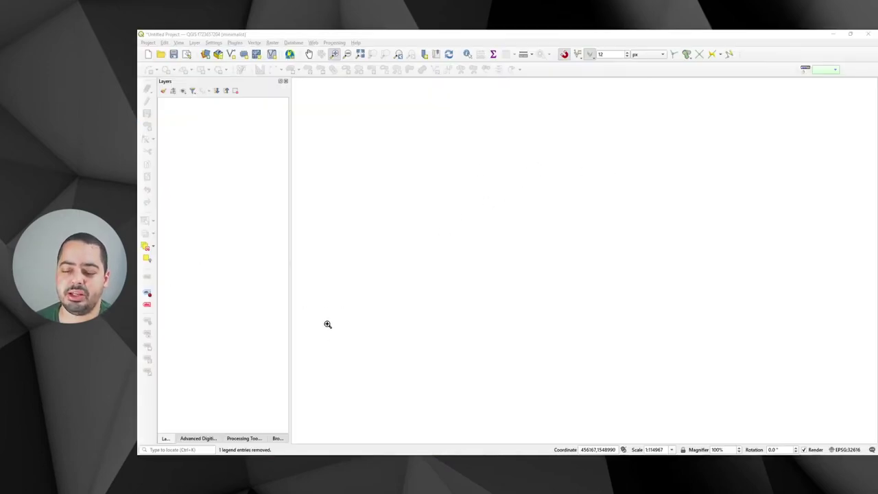
# Add the OSM Standard basemap from QuickMapServices and zoom in on Central America, then Tegucigalpa
pyautogui.click(313, 44)
pyautogui.moveTo(329, 60)
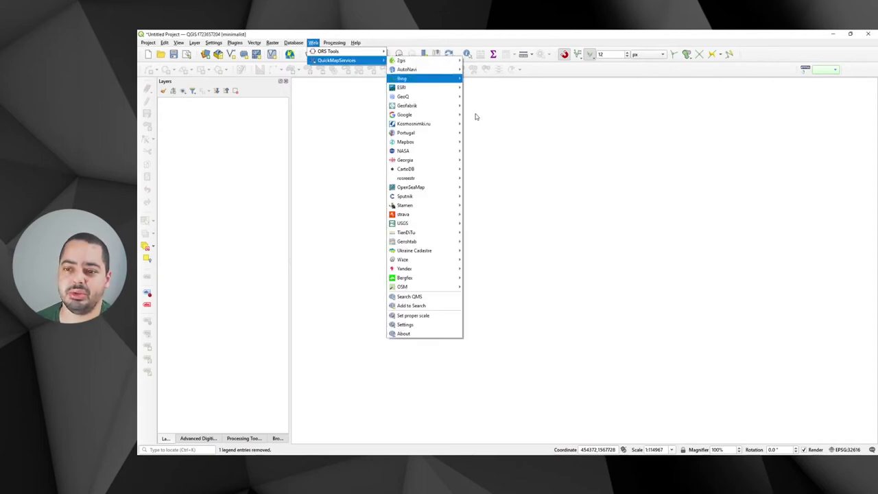
pyautogui.moveTo(428, 288)
pyautogui.click(488, 295)
pyautogui.moveTo(512, 238); pyautogui.dragTo(578, 269)
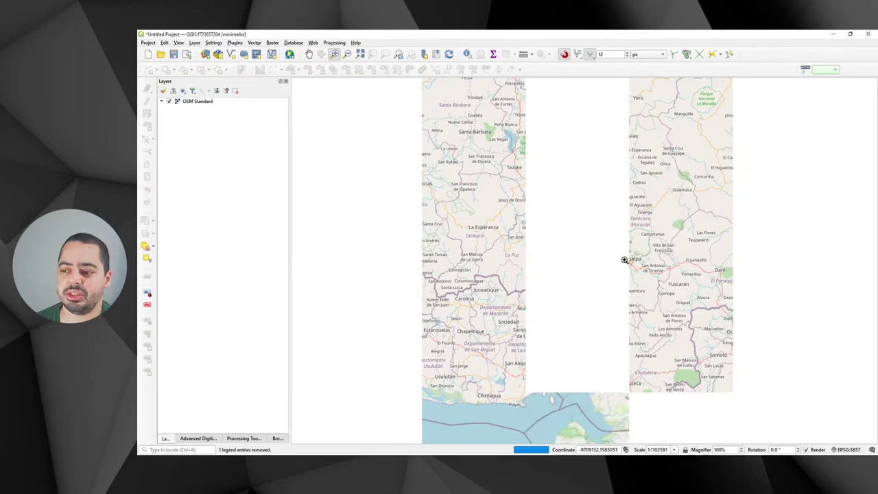
pyautogui.moveTo(606, 238); pyautogui.dragTo(643, 287)
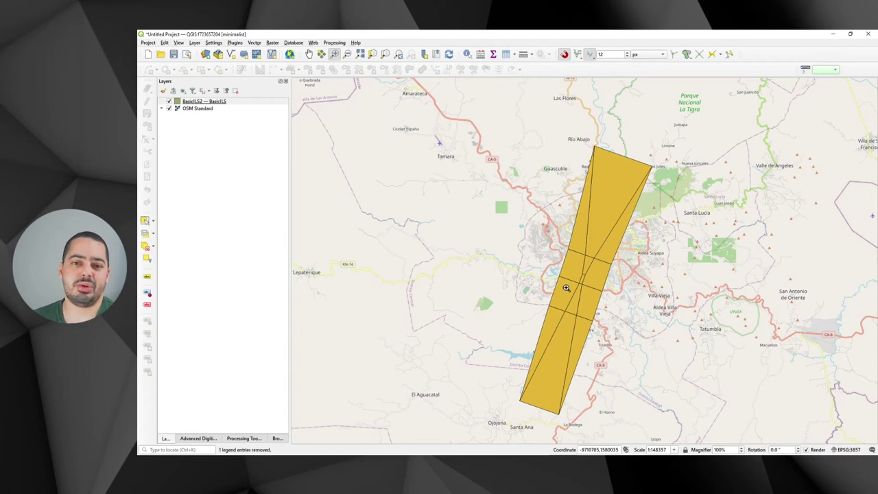
# Open the BasicILS2 attribute table, widen the gml_id column to check the features, then close it
pyautogui.rightClick(217, 101)
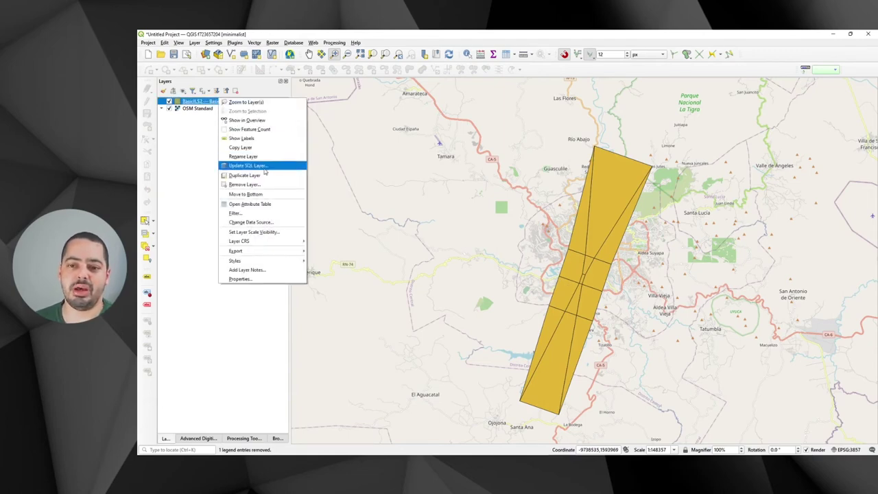
pyautogui.click(267, 204)
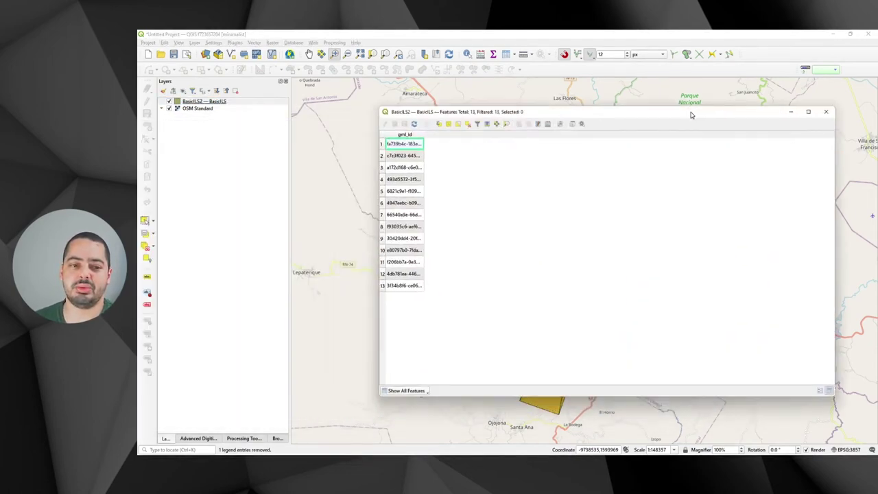
pyautogui.moveTo(690, 114); pyautogui.dragTo(627, 100)
pyautogui.moveTo(362, 119); pyautogui.dragTo(444, 122)
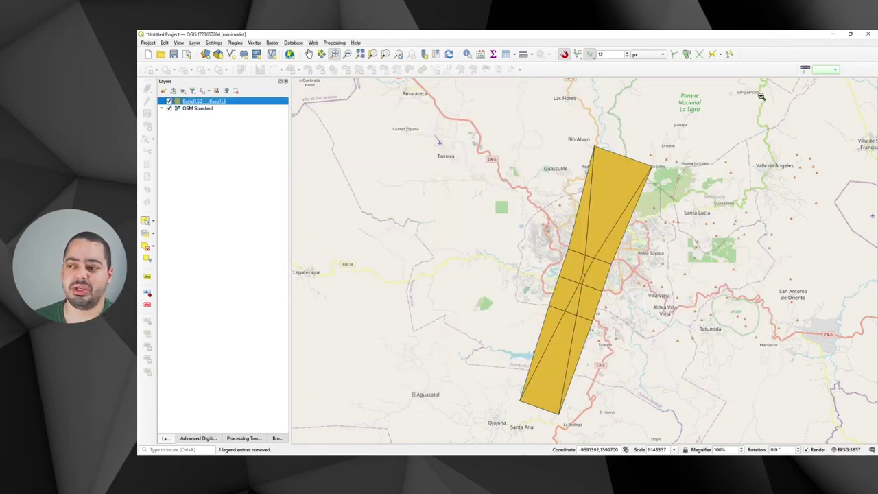
pyautogui.click(762, 96)
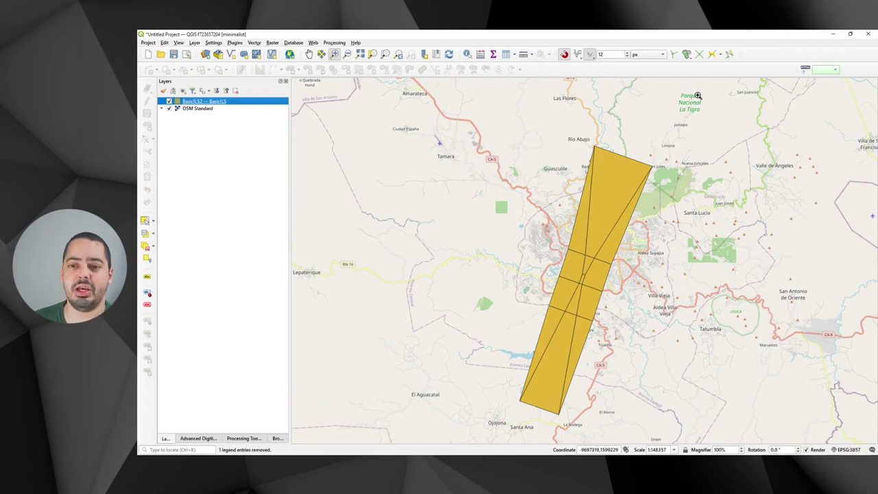
# Run Densify by interval from the Processing Toolbox on BasicILS2 with a 0.001-degree interval
pyautogui.click(334, 43)
pyautogui.click(348, 52)
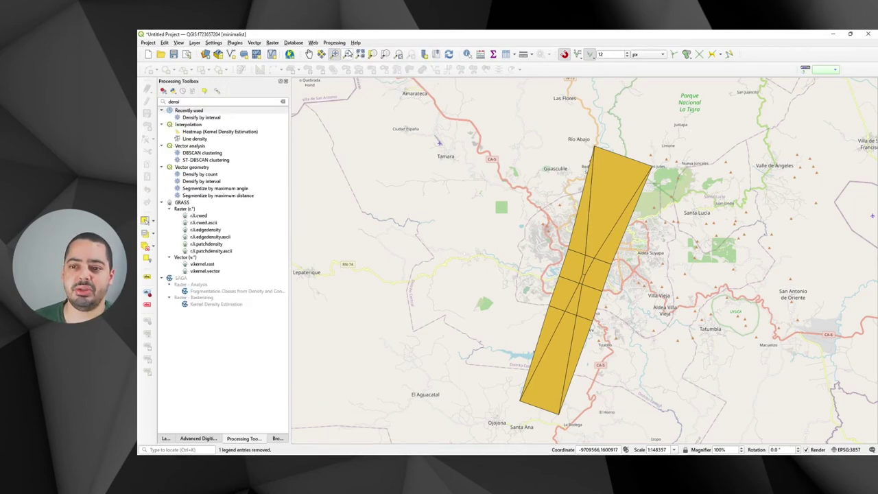
pyautogui.doubleClick(196, 115)
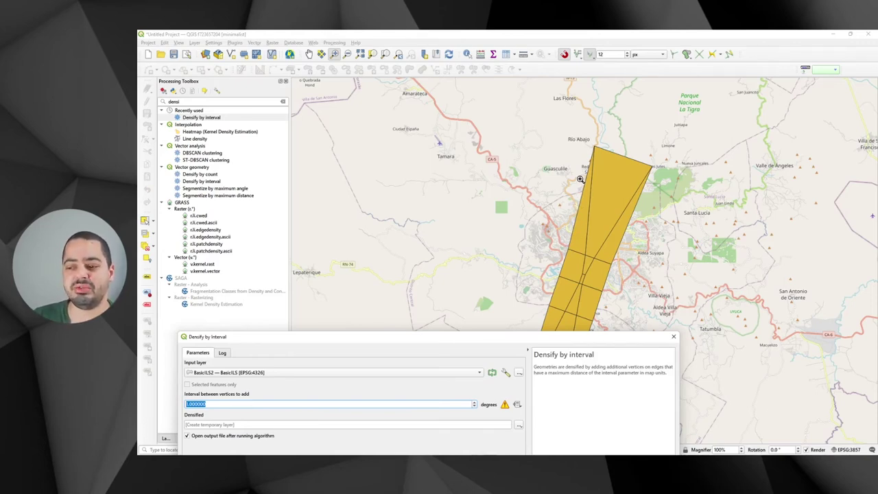
pyautogui.moveTo(422, 337); pyautogui.dragTo(475, 126)
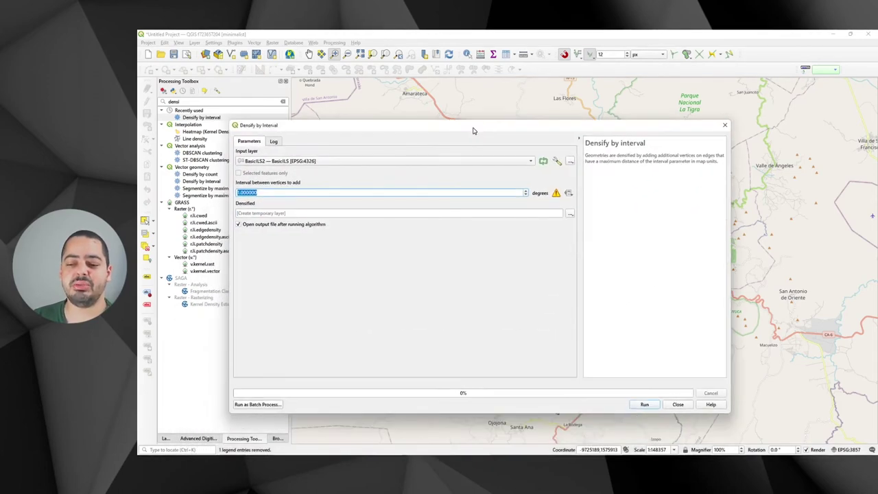
pyautogui.write('0.001')
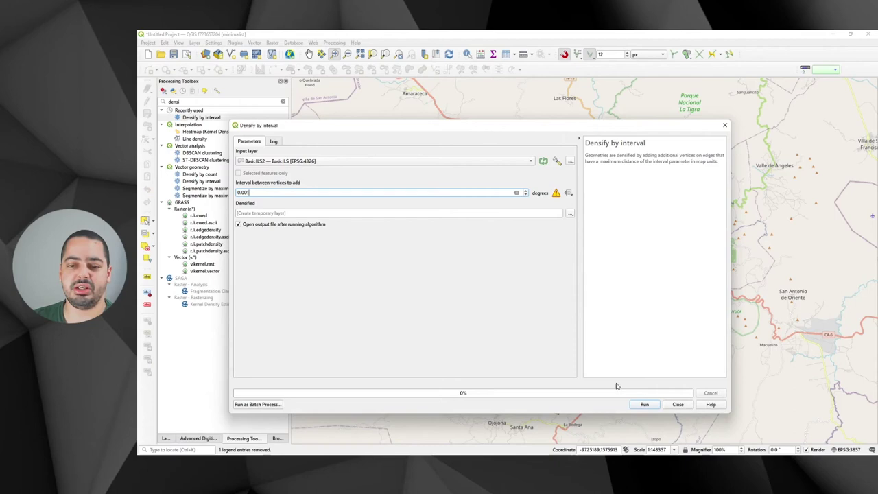
pyautogui.click(636, 404)
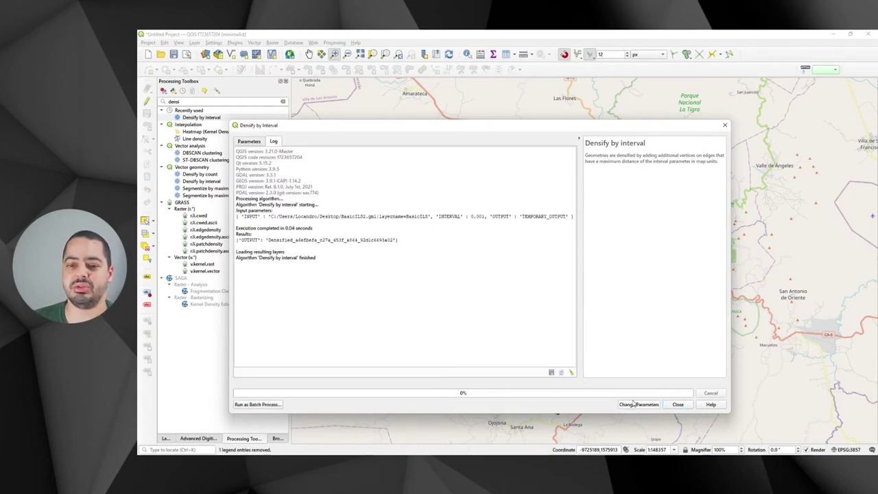
pyautogui.click(678, 404)
pyautogui.click(166, 438)
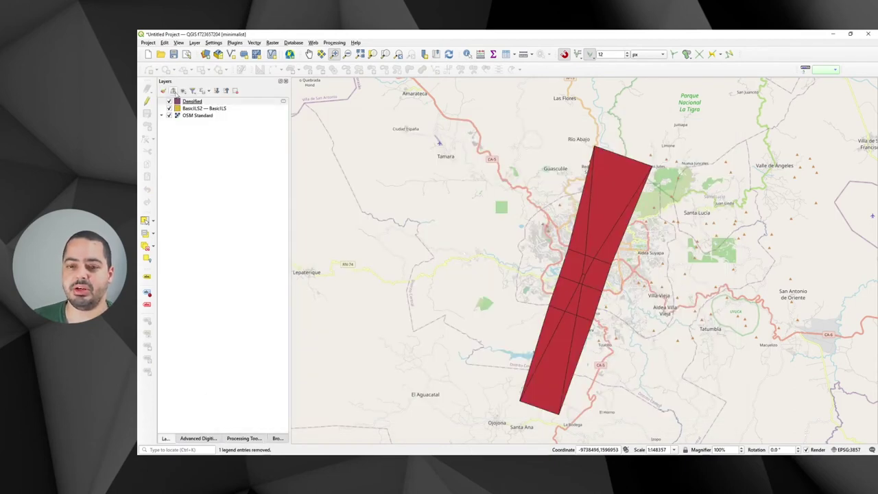
# Hide BasicILS2, inspect the Densified layer's vertex elevations with the Vertex tool, then stop editing
pyautogui.click(169, 109)
pyautogui.click(187, 101)
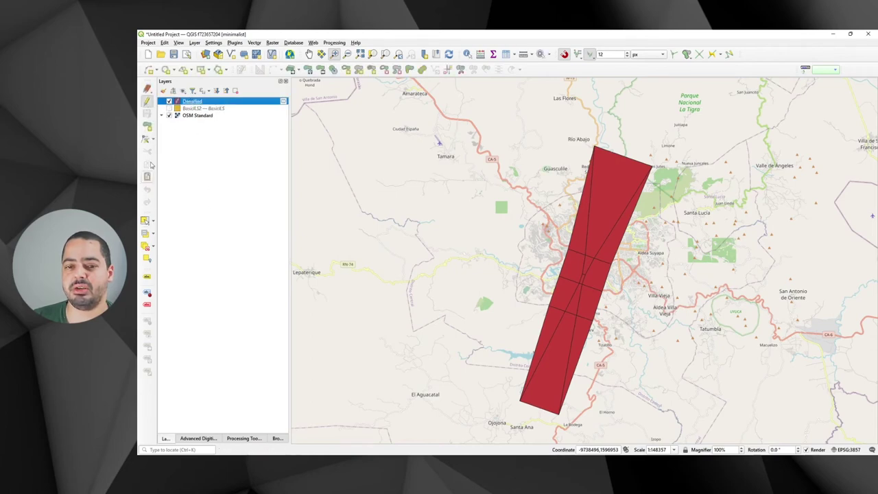
pyautogui.click(146, 138)
pyautogui.rightClick(575, 262)
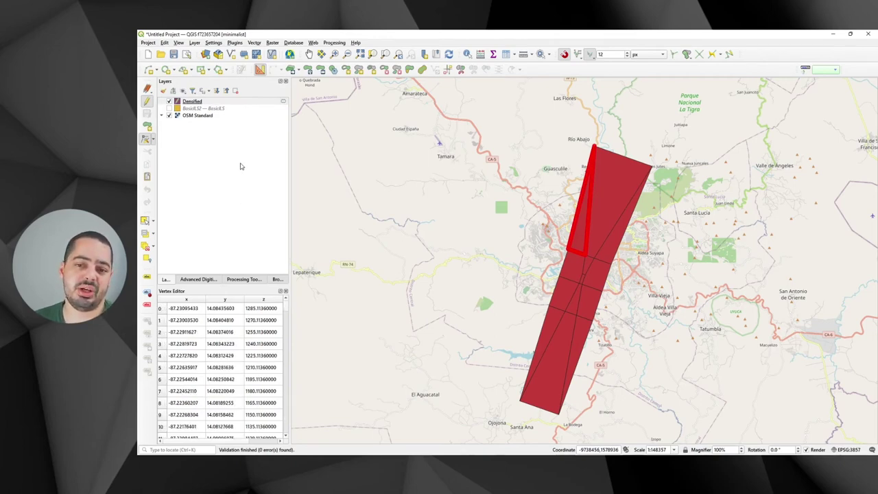
pyautogui.click(147, 100)
# Save the Densified layer as KML with Symbol Layer Symbology, Polygon geometry and absolute altitude mode
pyautogui.rightClick(196, 101)
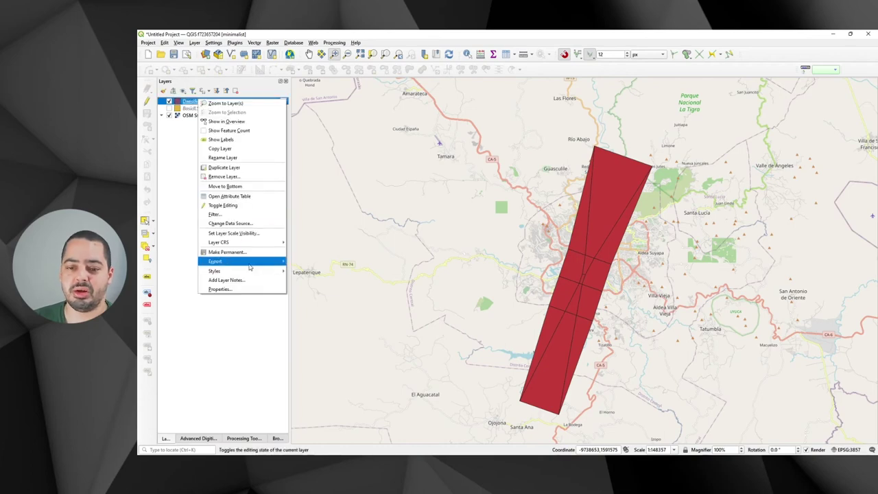
pyautogui.moveTo(247, 261)
pyautogui.click(330, 263)
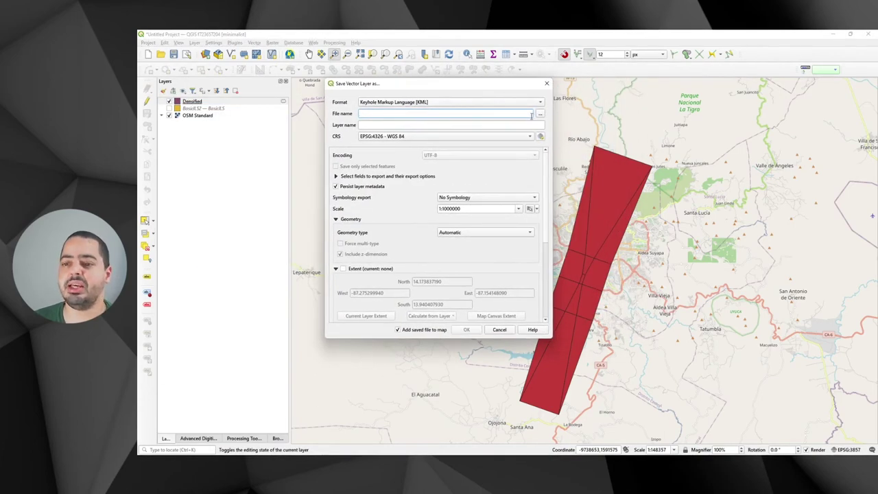
pyautogui.click(491, 199)
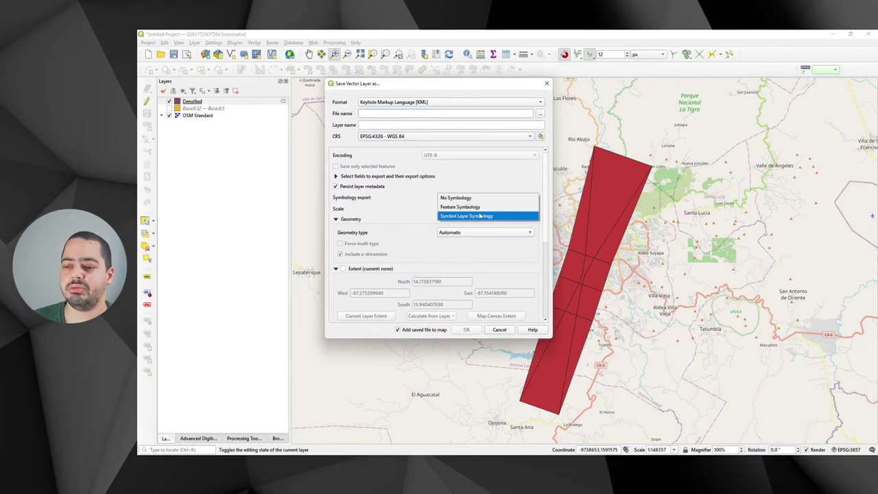
pyautogui.click(481, 216)
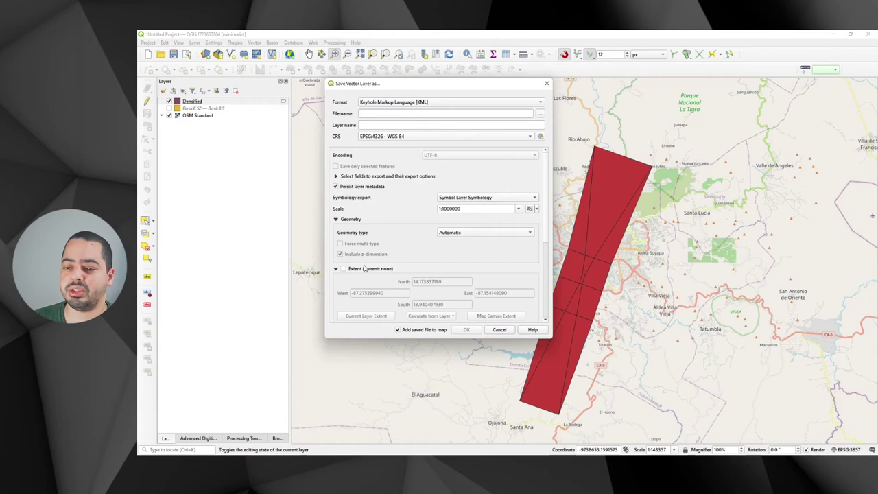
pyautogui.click(472, 232)
pyautogui.click(468, 259)
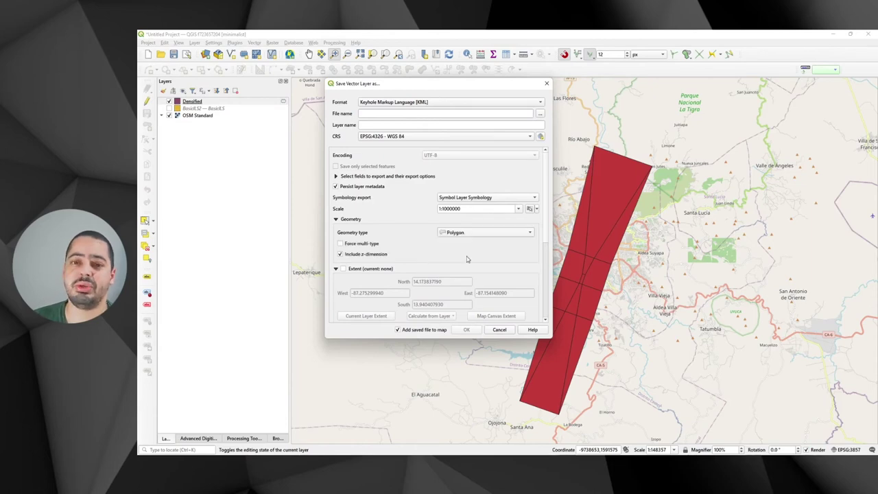
pyautogui.scroll(-5, 400, 252)
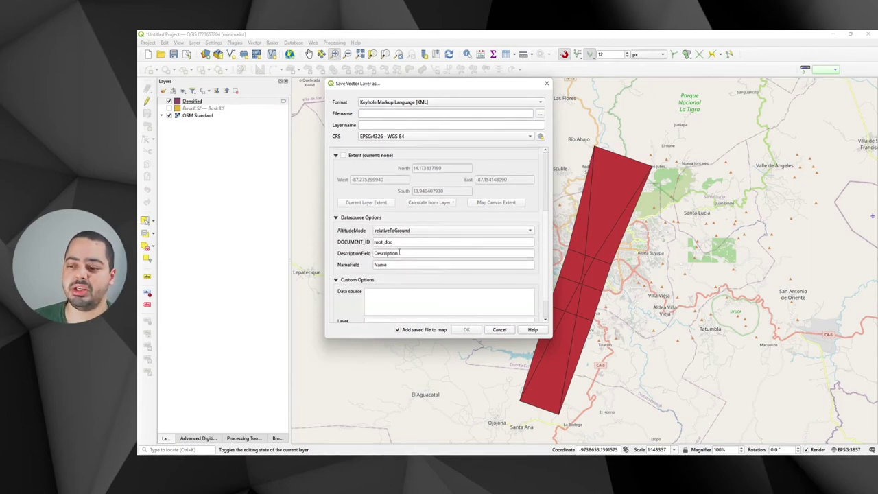
pyautogui.click(395, 231)
pyautogui.click(395, 219)
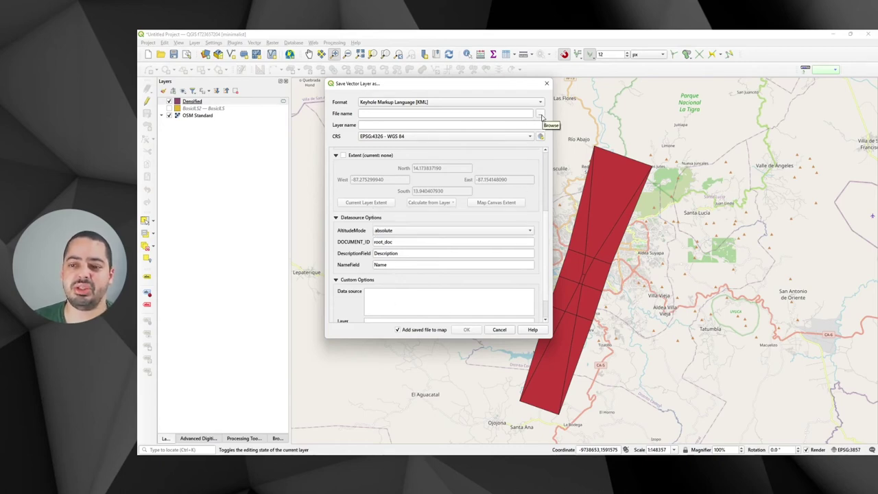
# Name the output MHTG-BasicILS-Surfaces, leave it off the map, and export it
pyautogui.click(454, 111)
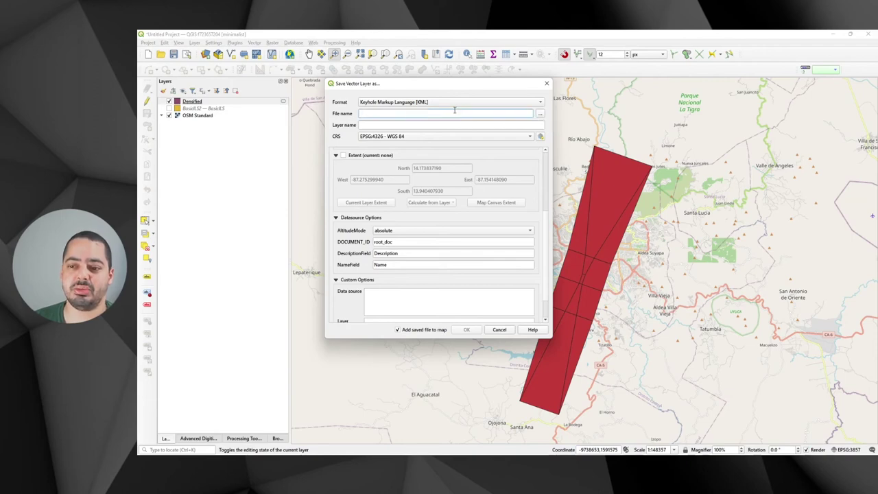
pyautogui.write('MH')
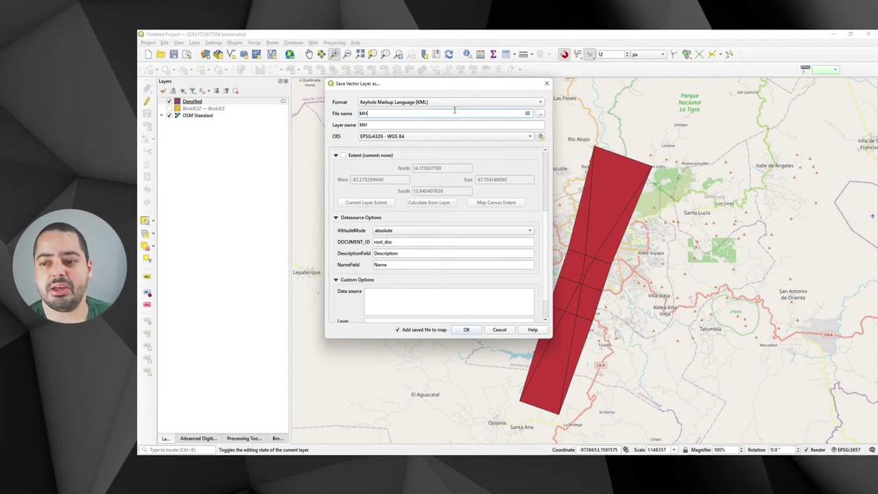
pyautogui.write('TG-BasicI')
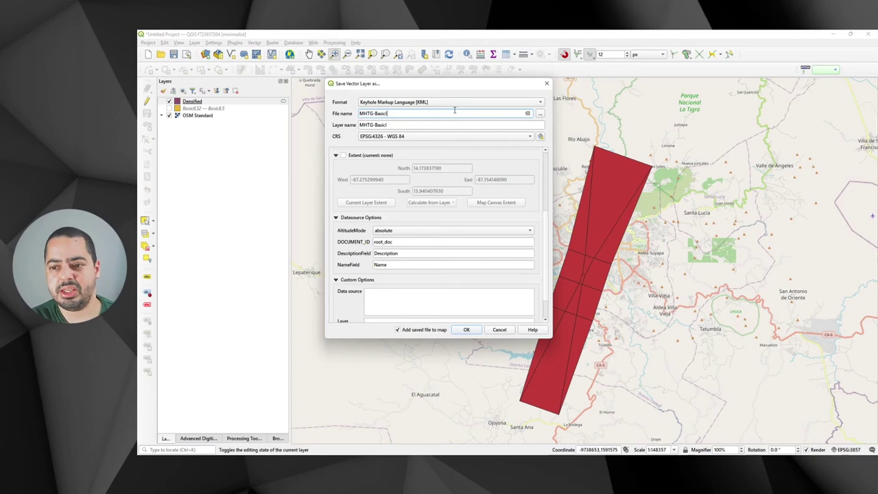
pyautogui.write('LS')
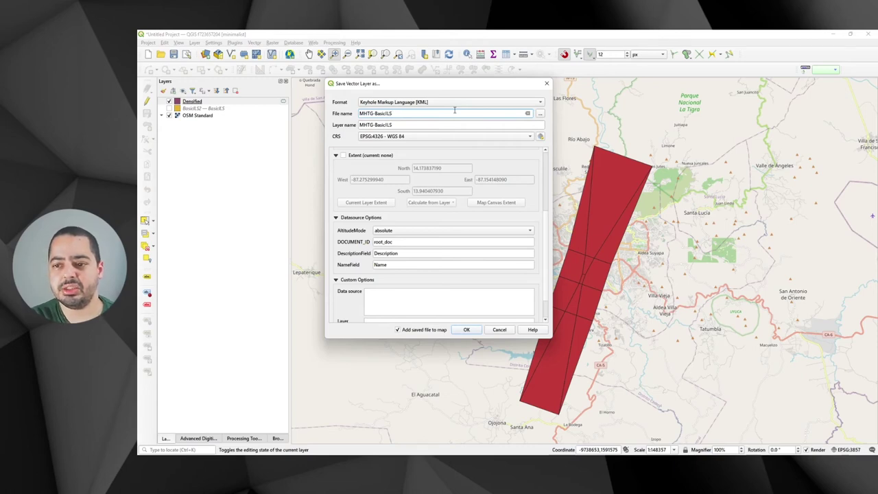
pyautogui.write('-Surfaces.kml')
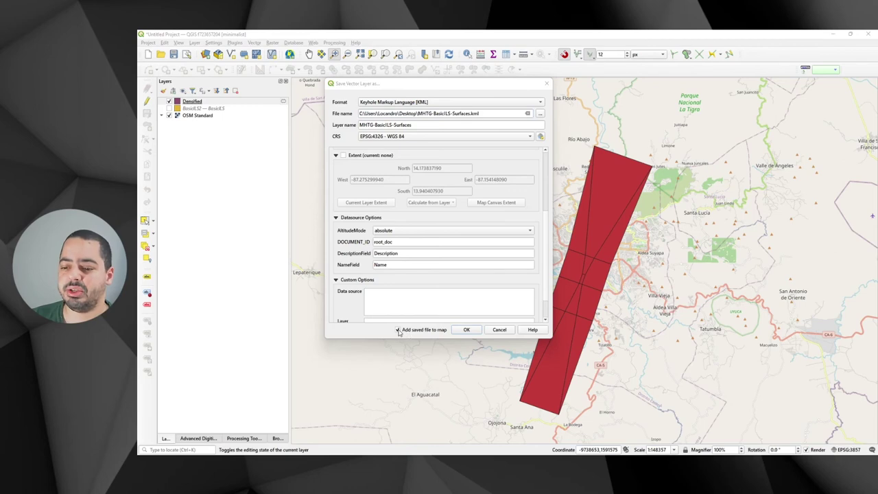
pyautogui.click(397, 330)
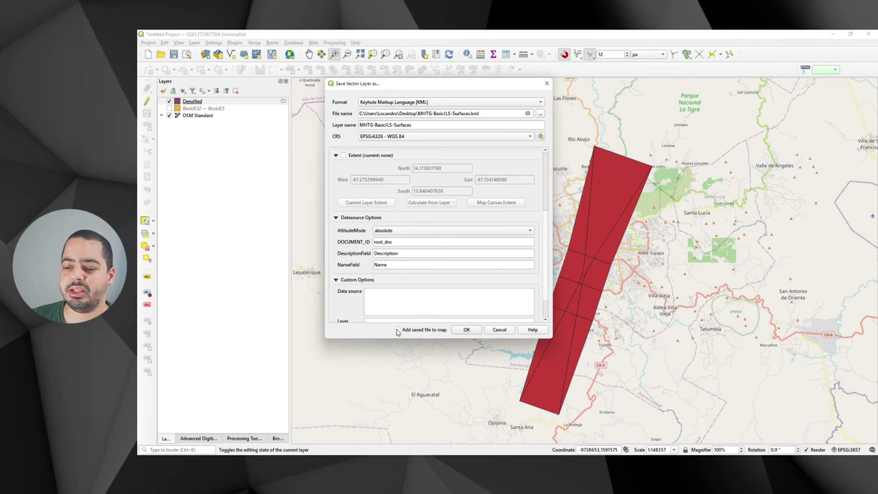
pyautogui.click(460, 330)
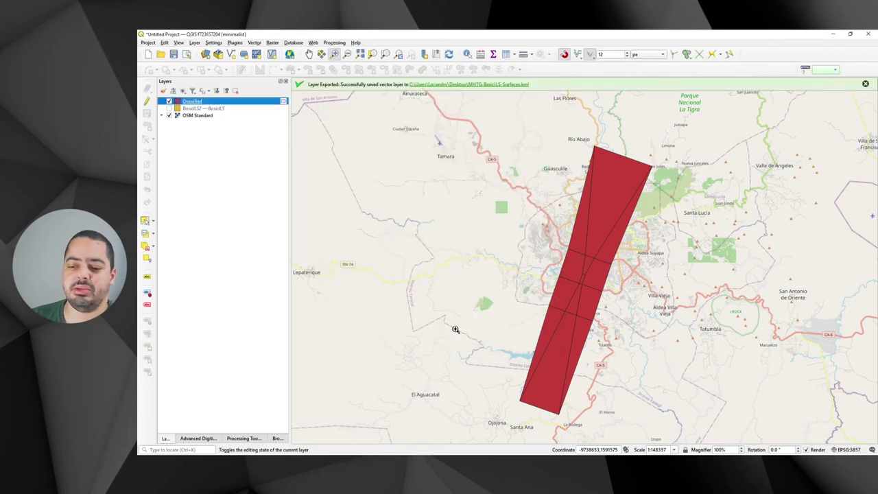
# Open the exported KML in Google Earth and set its folder to one shared style
pyautogui.click(473, 85)
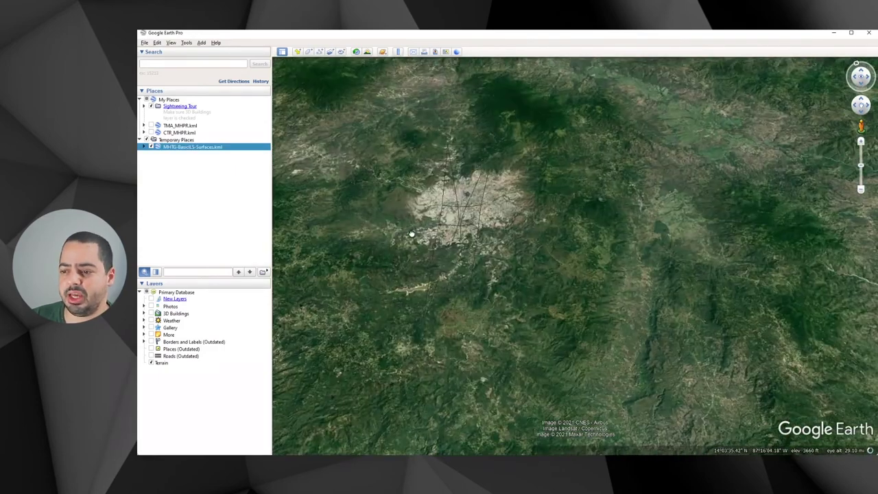
pyautogui.rightClick(168, 149)
pyautogui.click(199, 267)
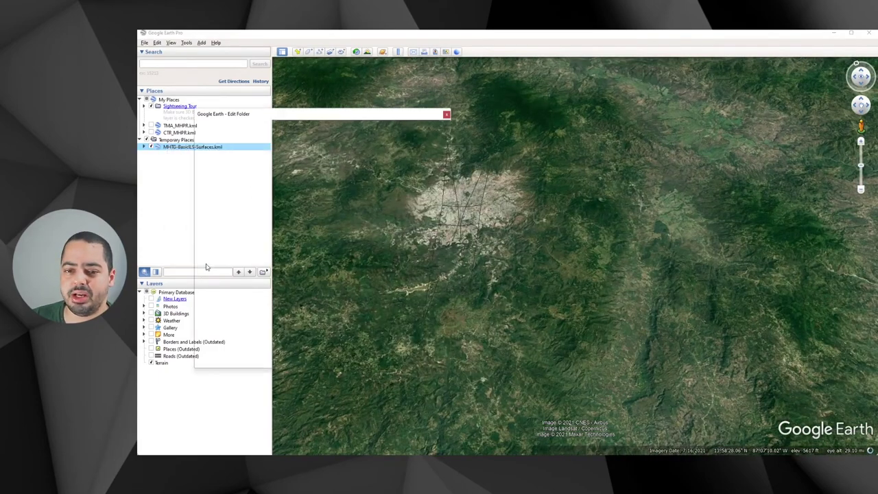
pyautogui.click(242, 175)
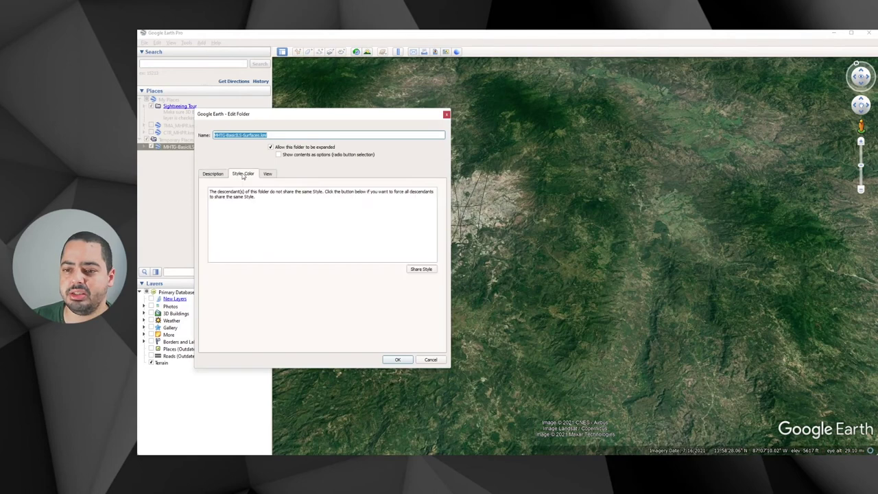
pyautogui.click(423, 270)
# Make the surface outlines orange, lower the opacity, and apply the style
pyautogui.click(234, 201)
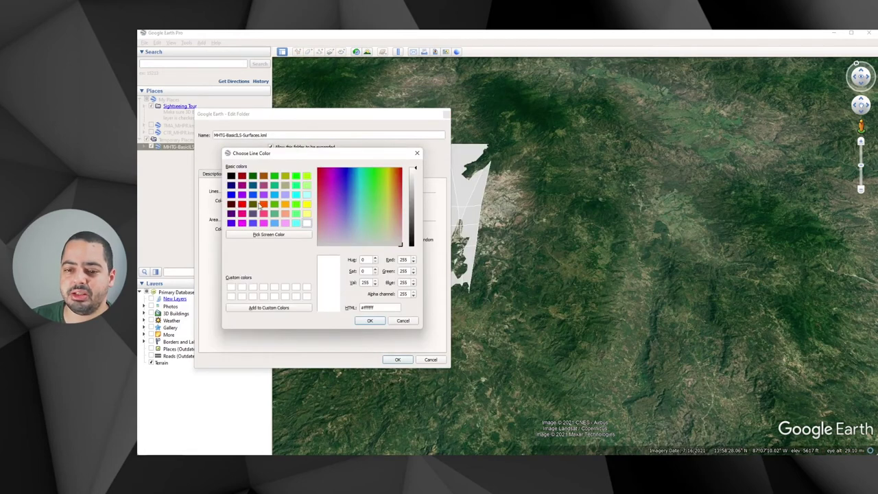
pyautogui.click(263, 204)
pyautogui.click(370, 321)
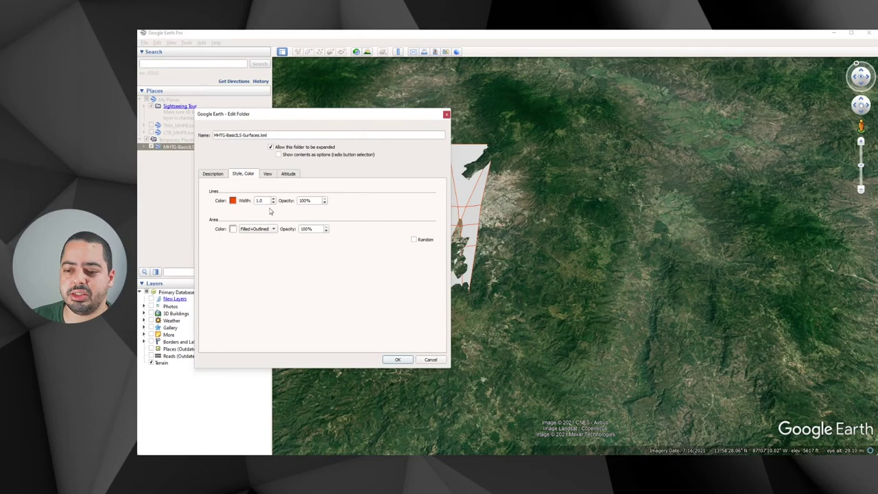
pyautogui.doubleClick(316, 200)
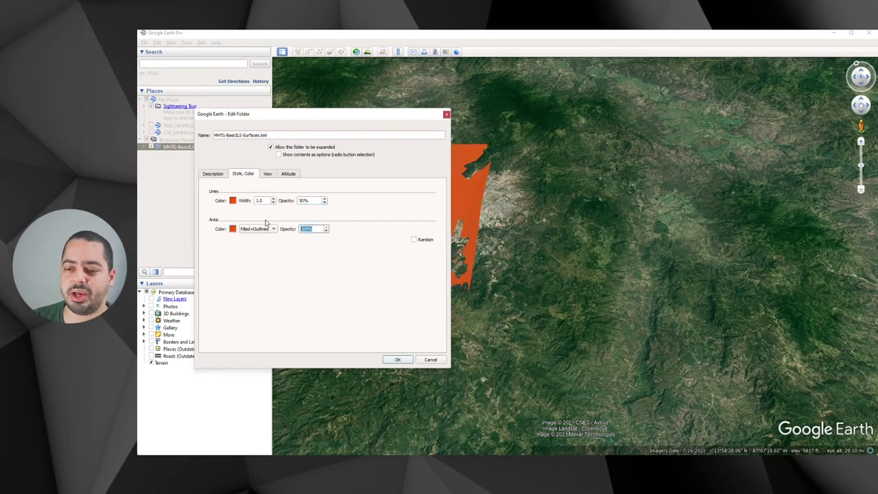
pyautogui.press('Return')
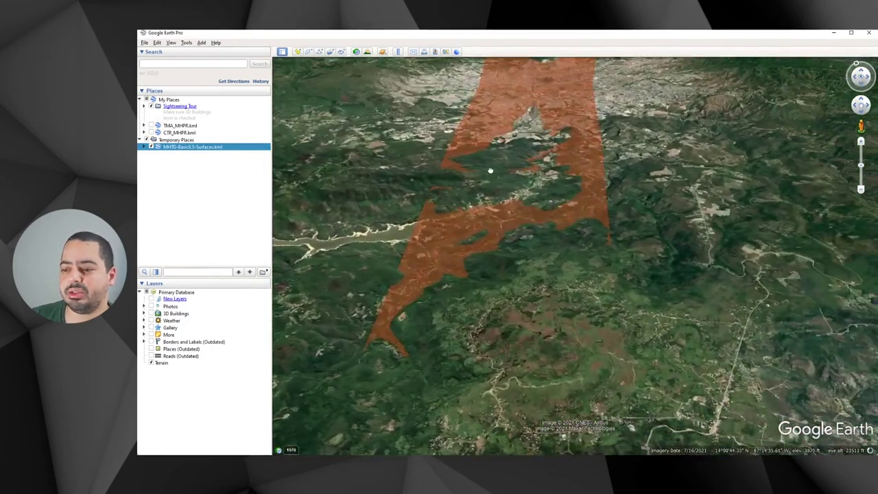
pyautogui.scroll(3, 574, 249)
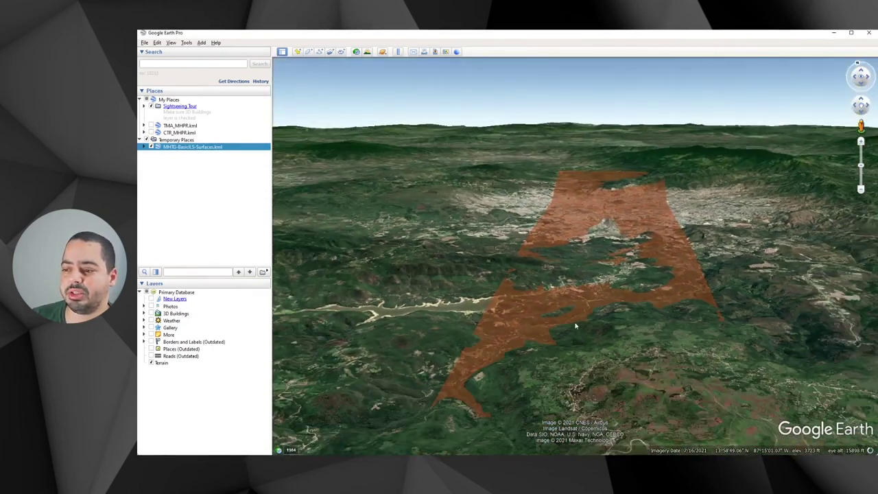
pyautogui.doubleClick(453, 305)
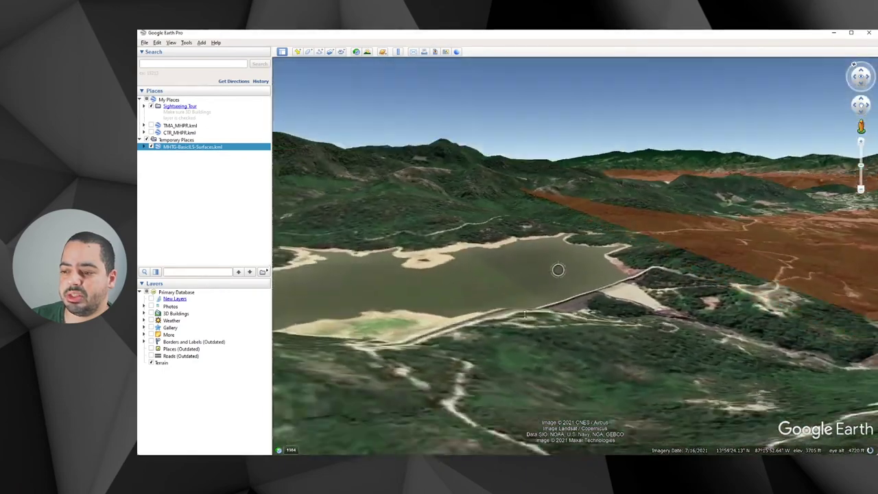
pyautogui.scroll(3, 558, 270)
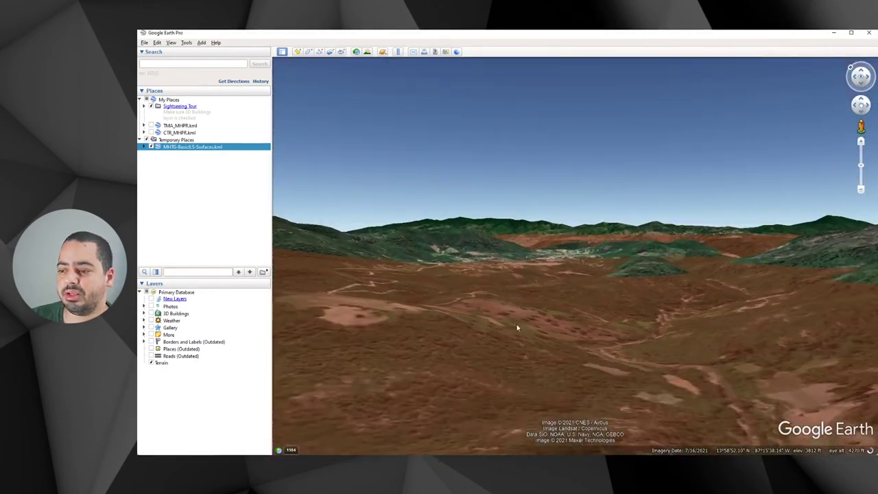
pyautogui.scroll(-5, 517, 328)
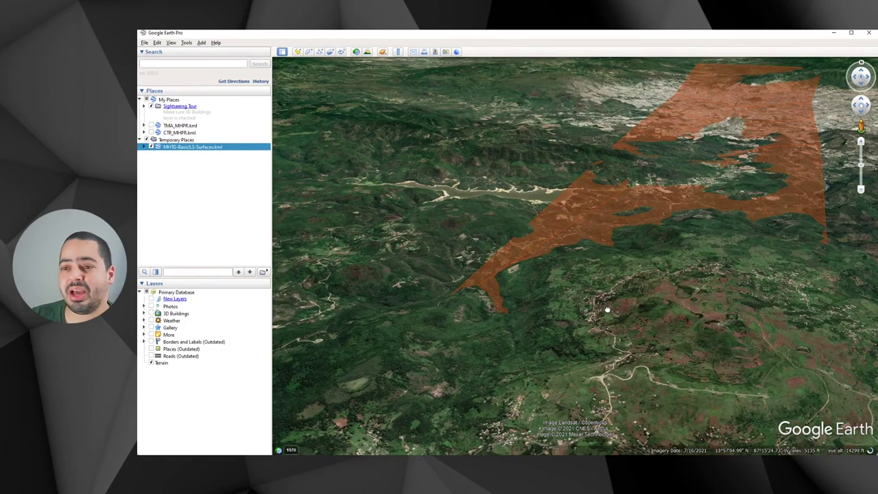
pyautogui.moveTo(607, 310); pyautogui.dragTo(654, 299)
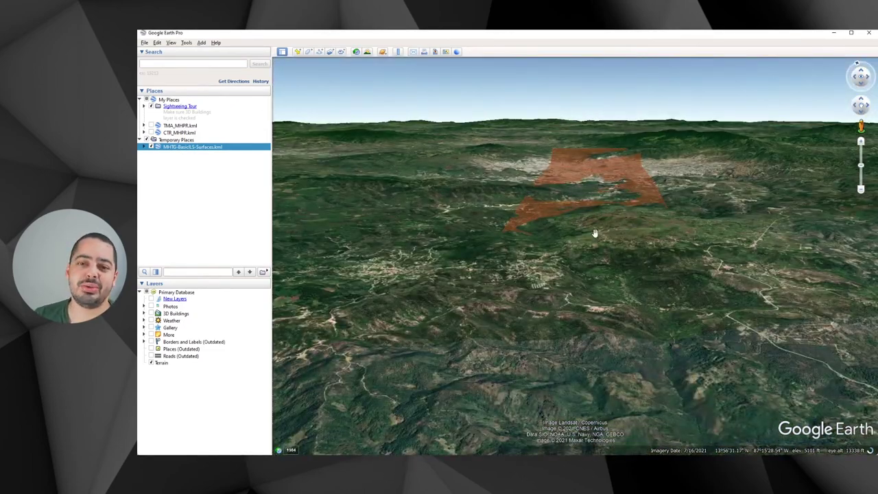
pyautogui.scroll(2, 598, 265)
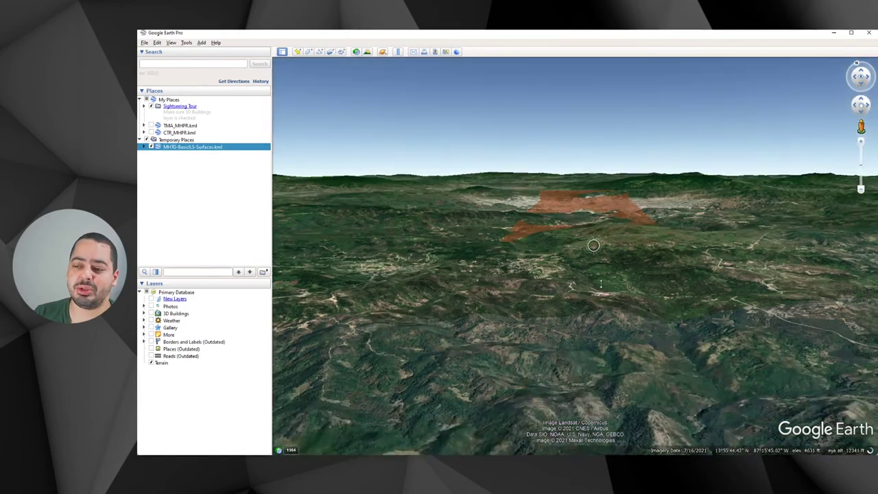
pyautogui.scroll(2, 594, 245)
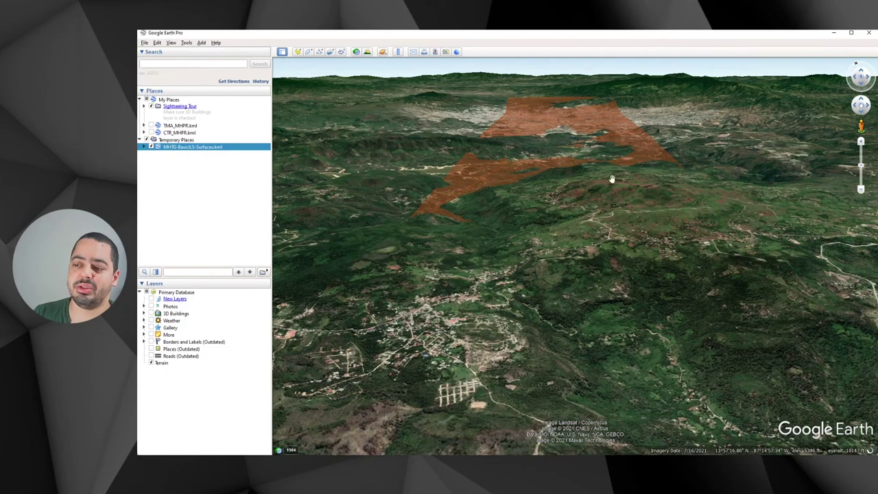
pyautogui.press('Up')
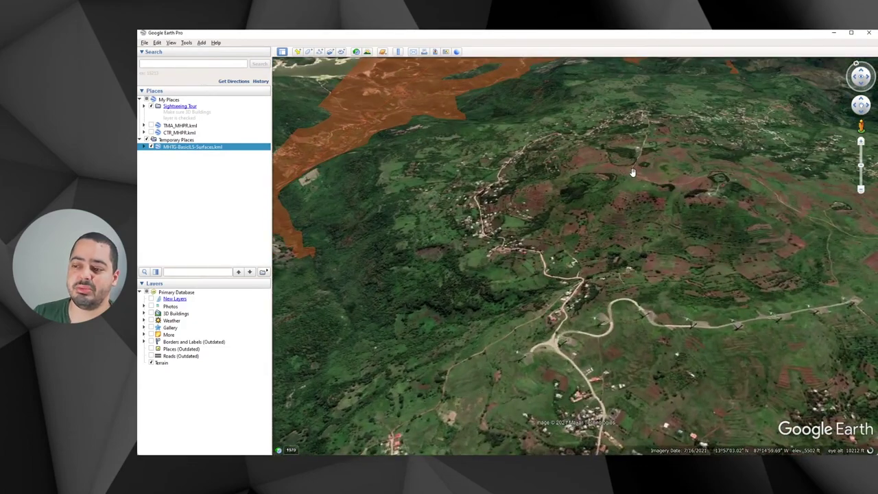
pyautogui.press('u')
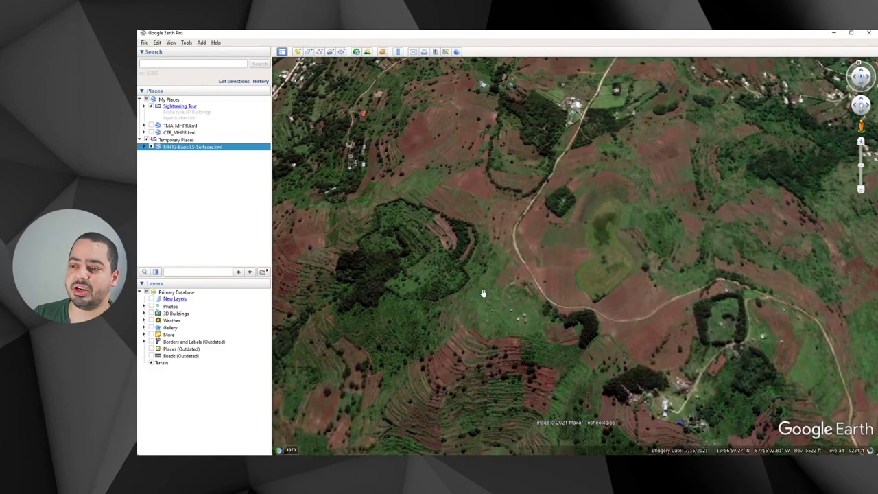
pyautogui.scroll(-2, 483, 293)
pyautogui.scroll(-2, 572, 278)
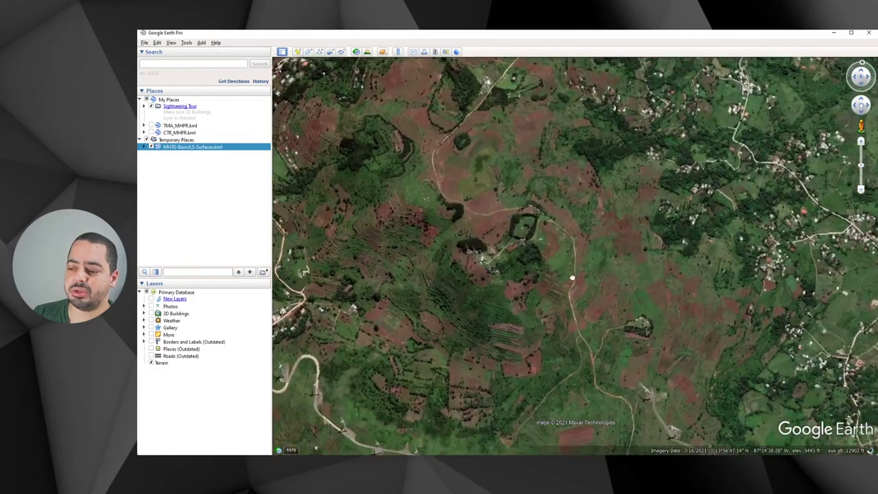
pyautogui.scroll(2, 572, 278)
pyautogui.scroll(1, 488, 359)
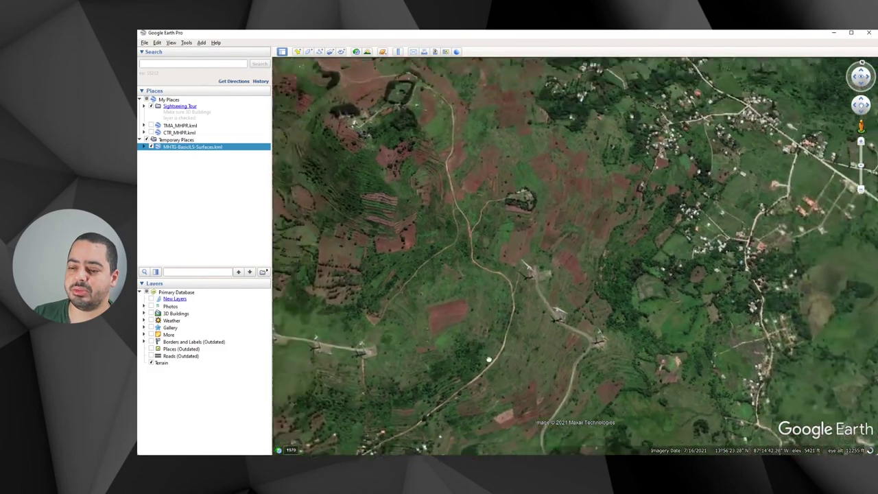
pyautogui.scroll(-3, 488, 359)
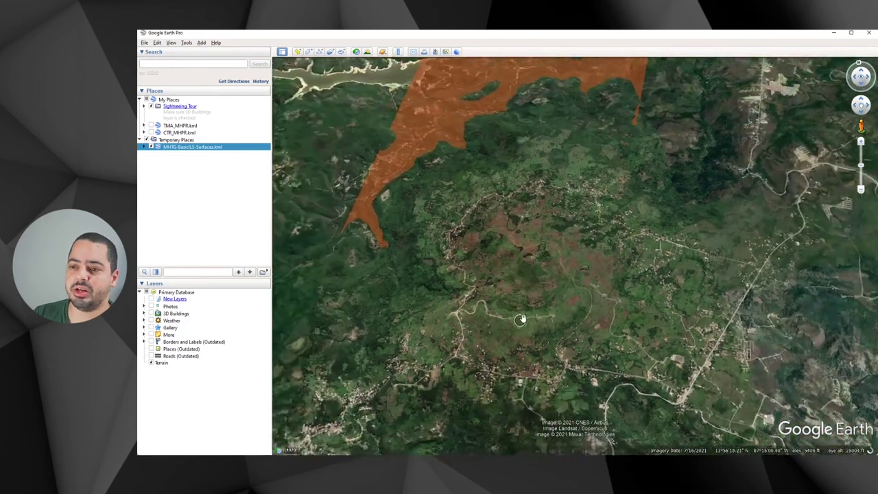
pyautogui.scroll(3, 520, 319)
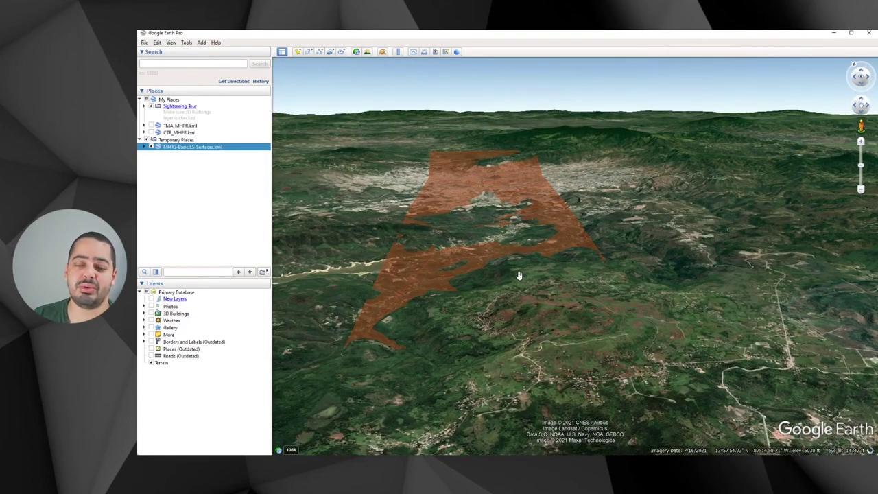
pyautogui.scroll(2, 519, 275)
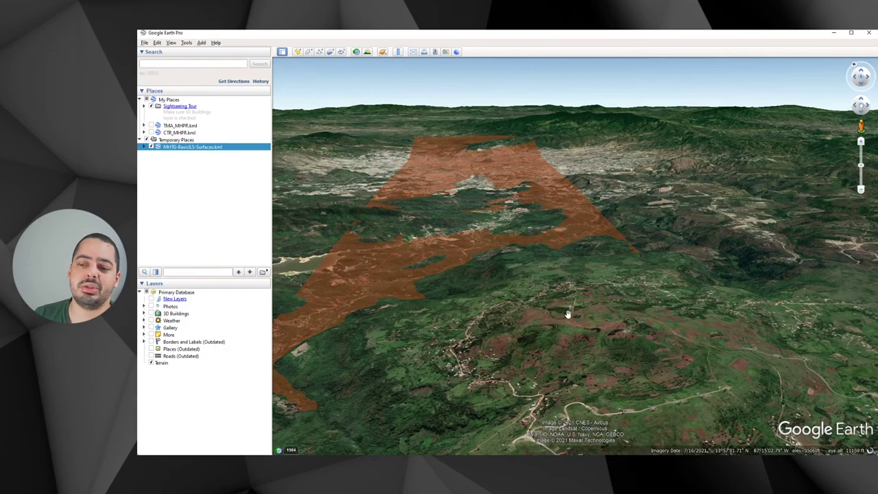
pyautogui.moveTo(490, 293); pyautogui.dragTo(562, 264)
pyautogui.scroll(5, 562, 265)
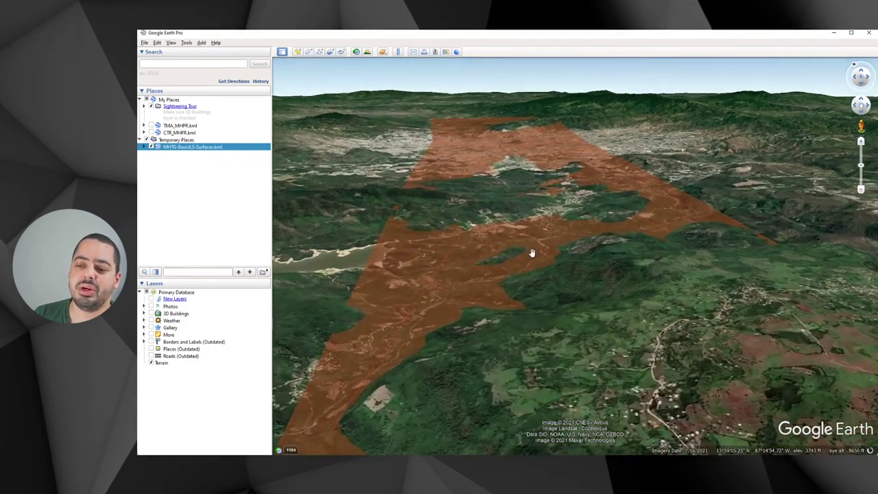
pyautogui.scroll(2, 548, 335)
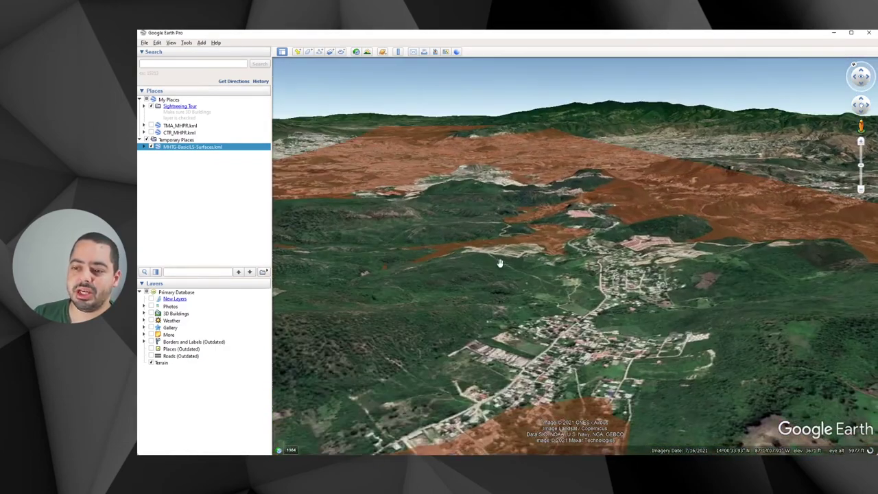
pyautogui.scroll(2, 580, 322)
pyautogui.moveTo(581, 296); pyautogui.dragTo(492, 240)
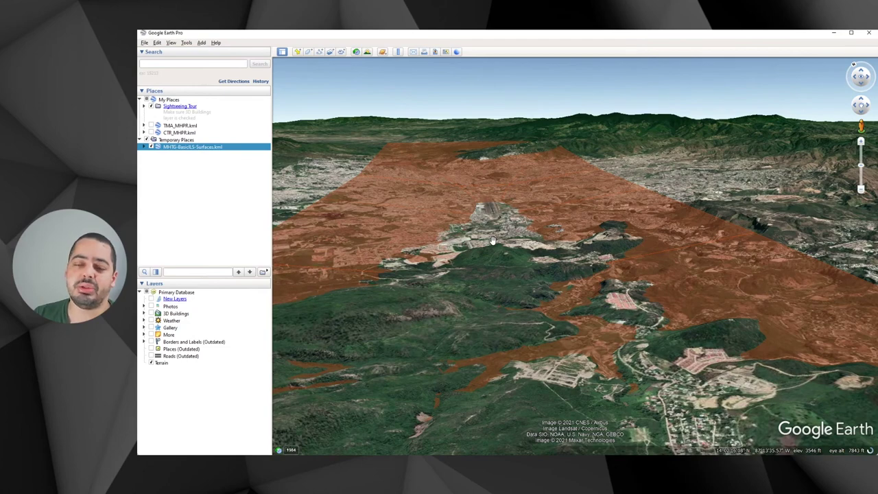
pyautogui.scroll(3, 492, 241)
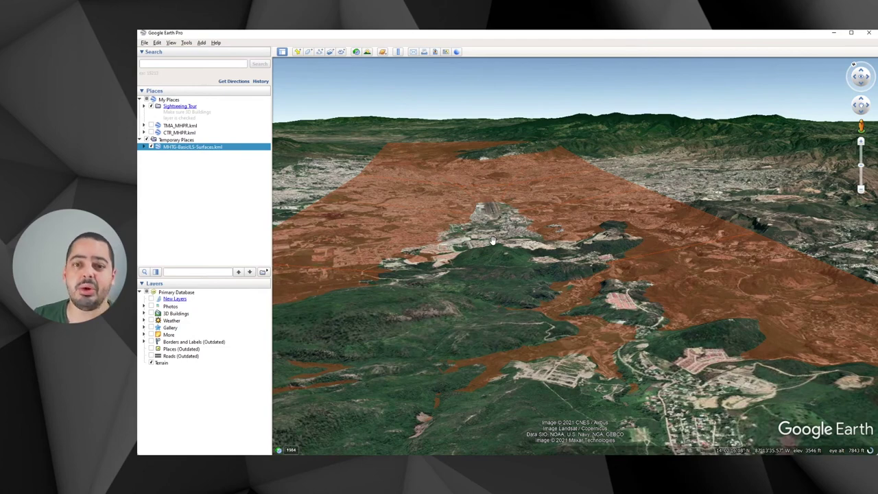